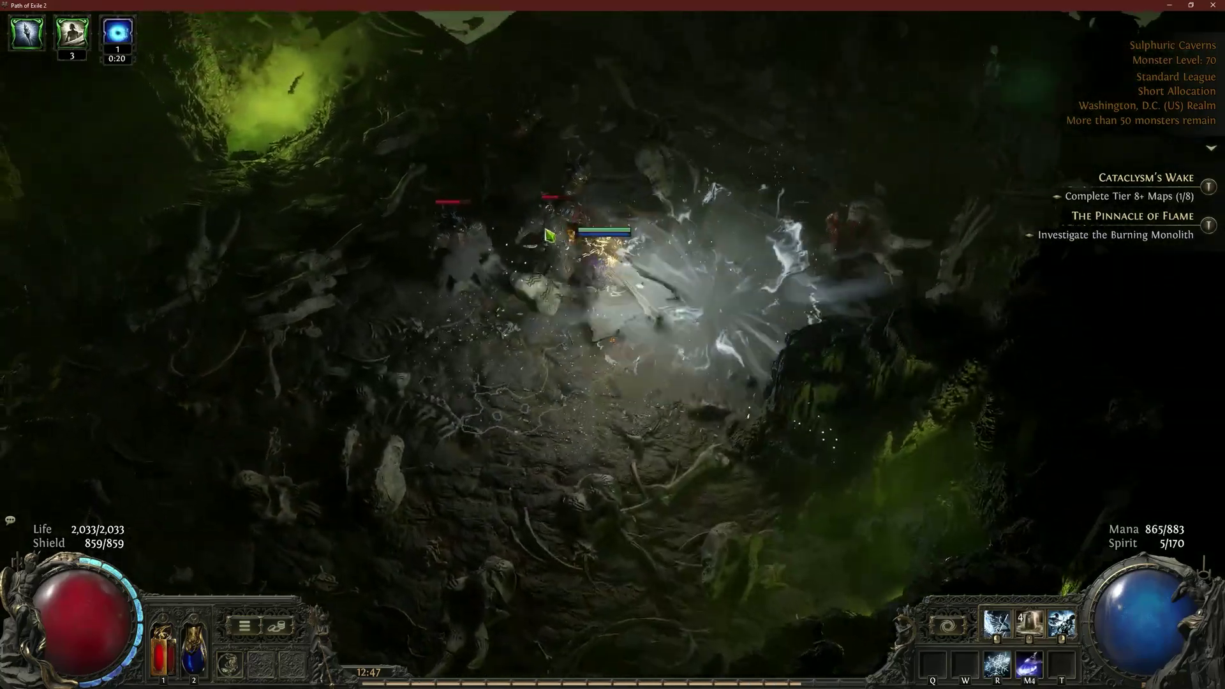
Step: Fight through the Dread Servant, the monster packs and the Ancient Ezomyte in Sulphuric Caverns
left_click(779, 342)
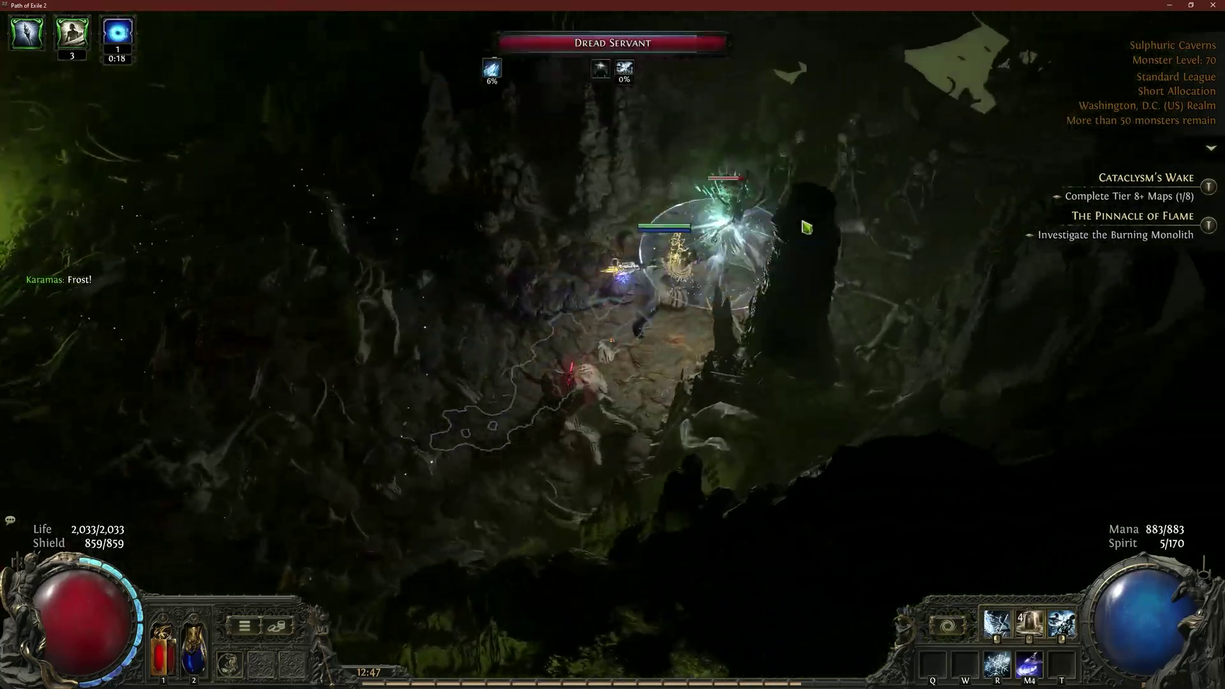
left_click(806, 226)
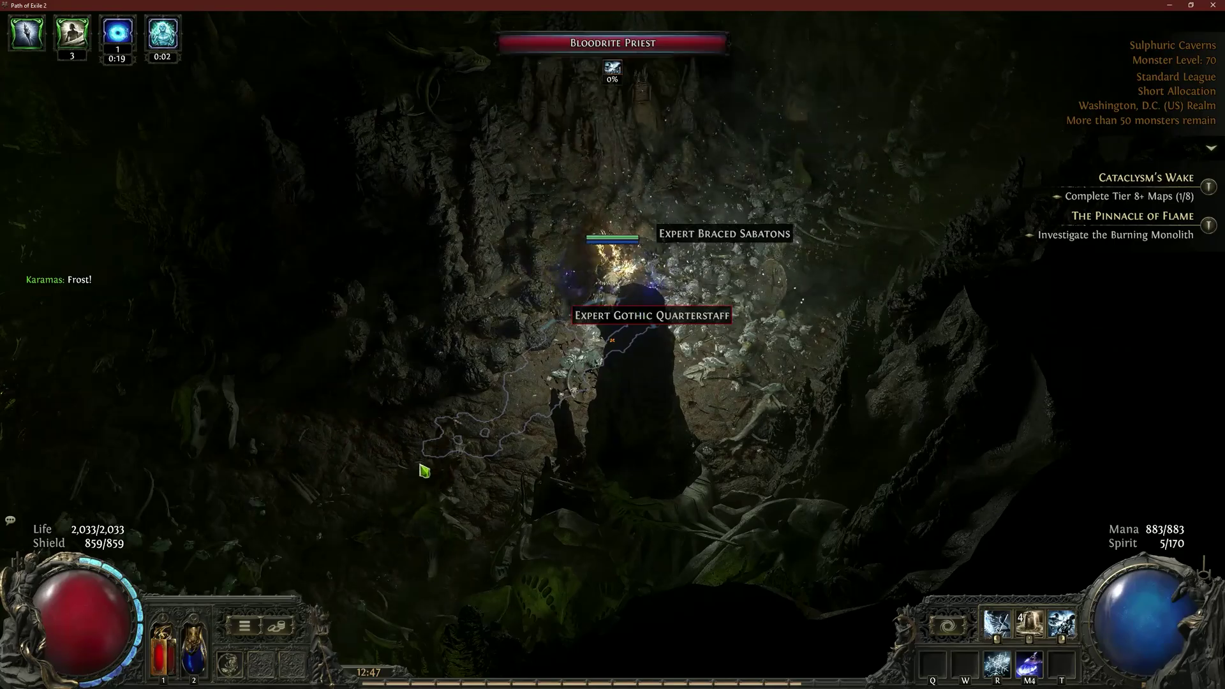
left_click(424, 471)
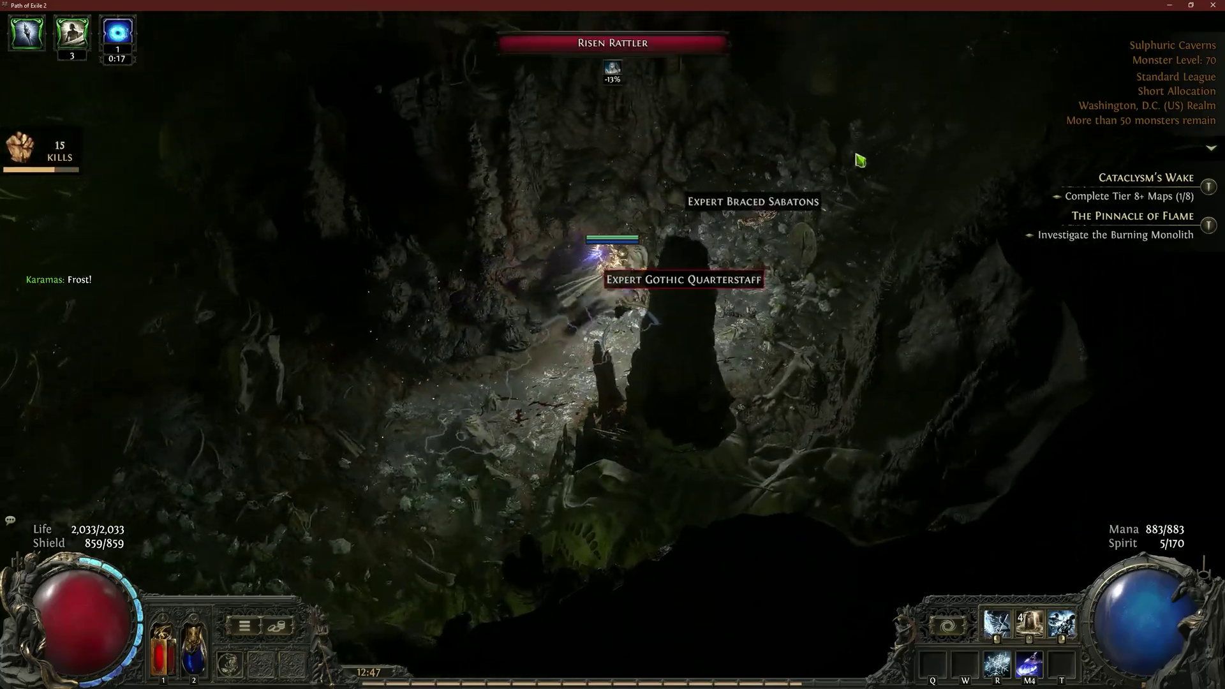
left_click(859, 160)
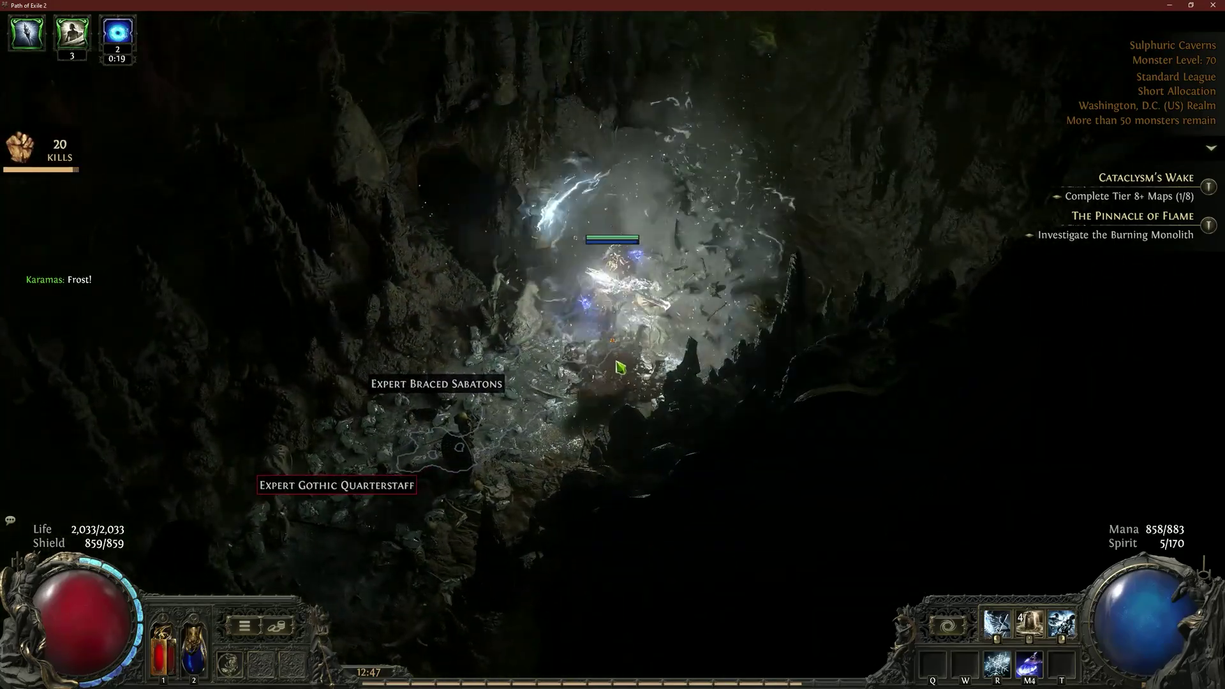
left_click(509, 340)
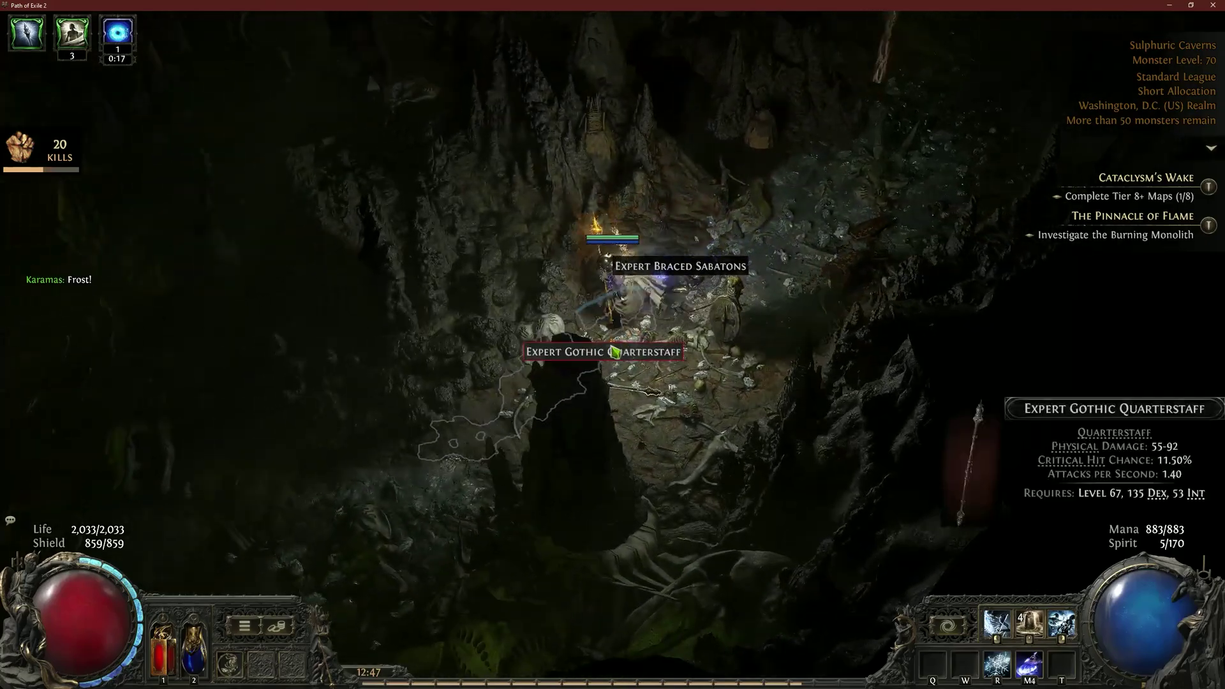
left_click(728, 221)
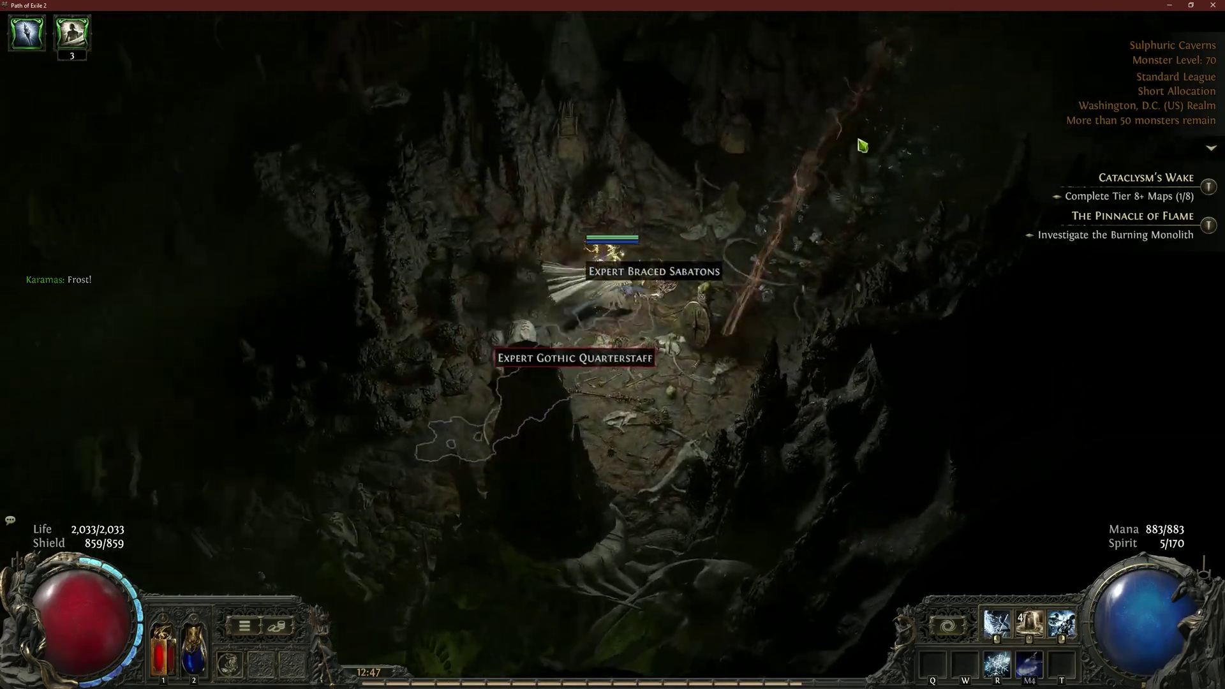
left_click(678, 261)
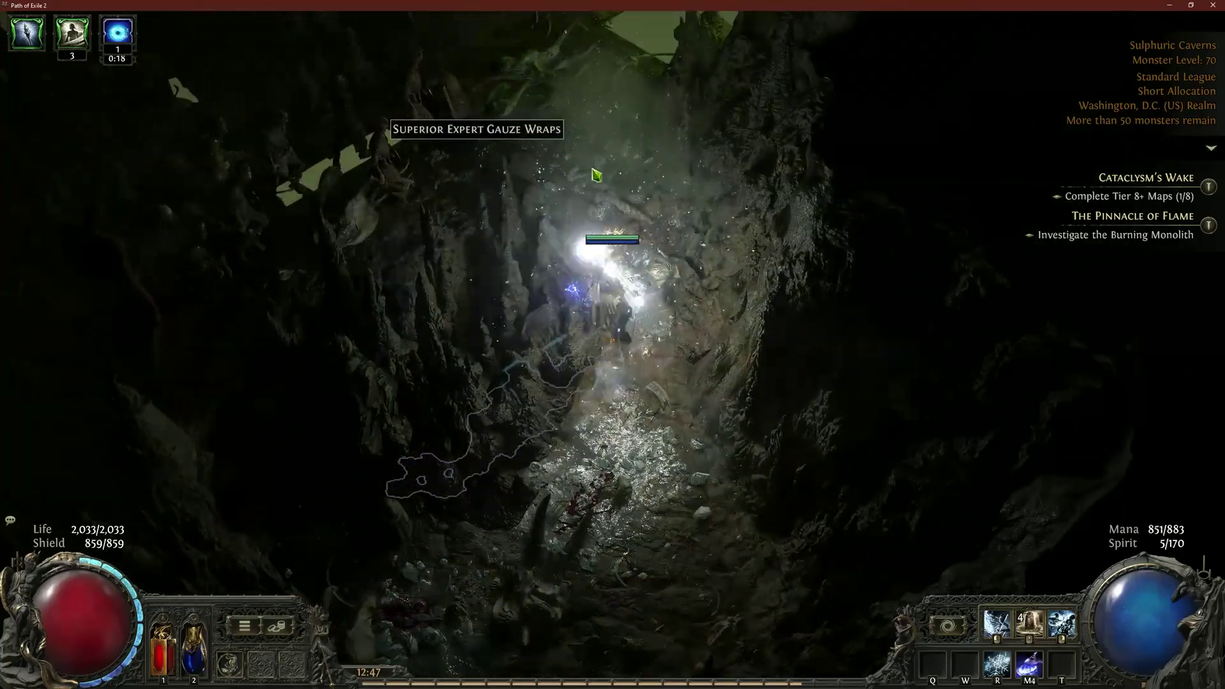
left_click(383, 224)
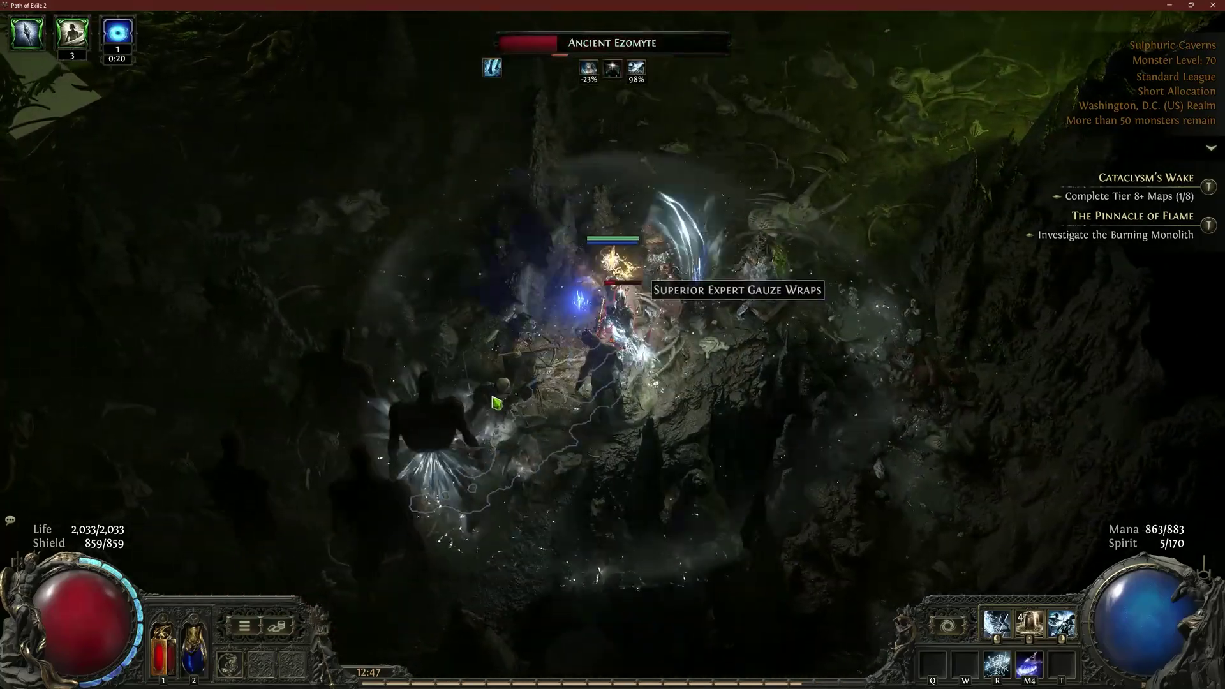
left_click(497, 403)
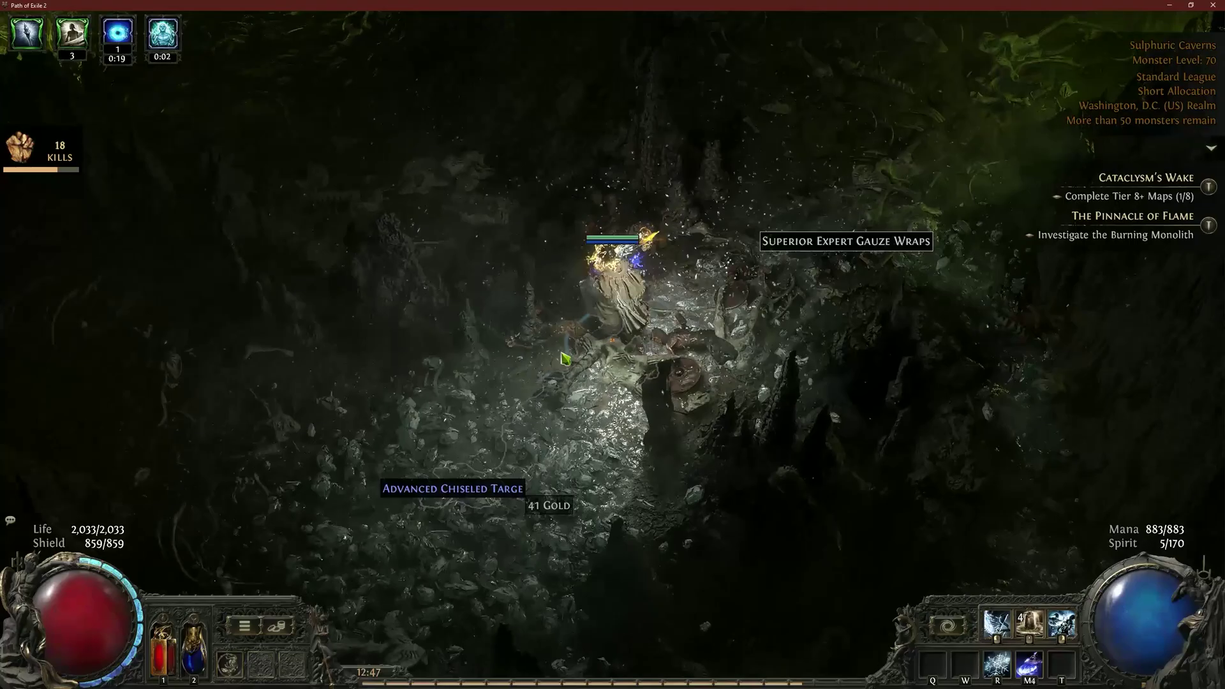
Step: Collect the dropped gold and pick up the Expert Gothic Quarterstaff
left_click(505, 461)
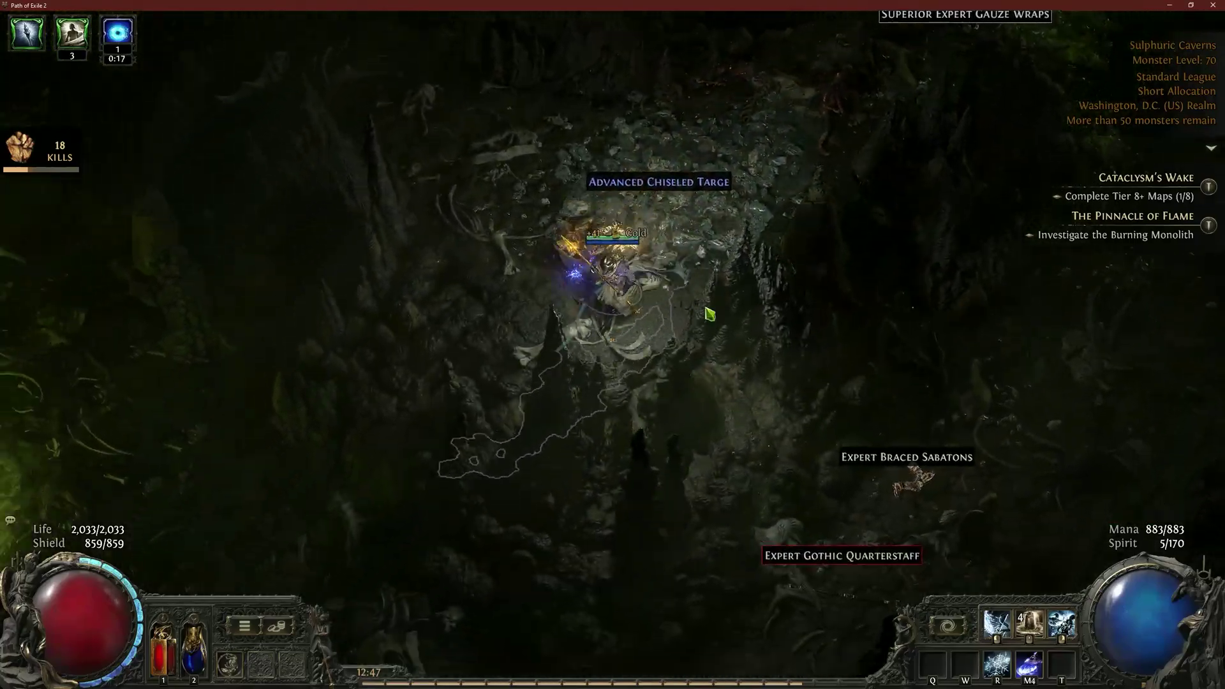
left_click(926, 107)
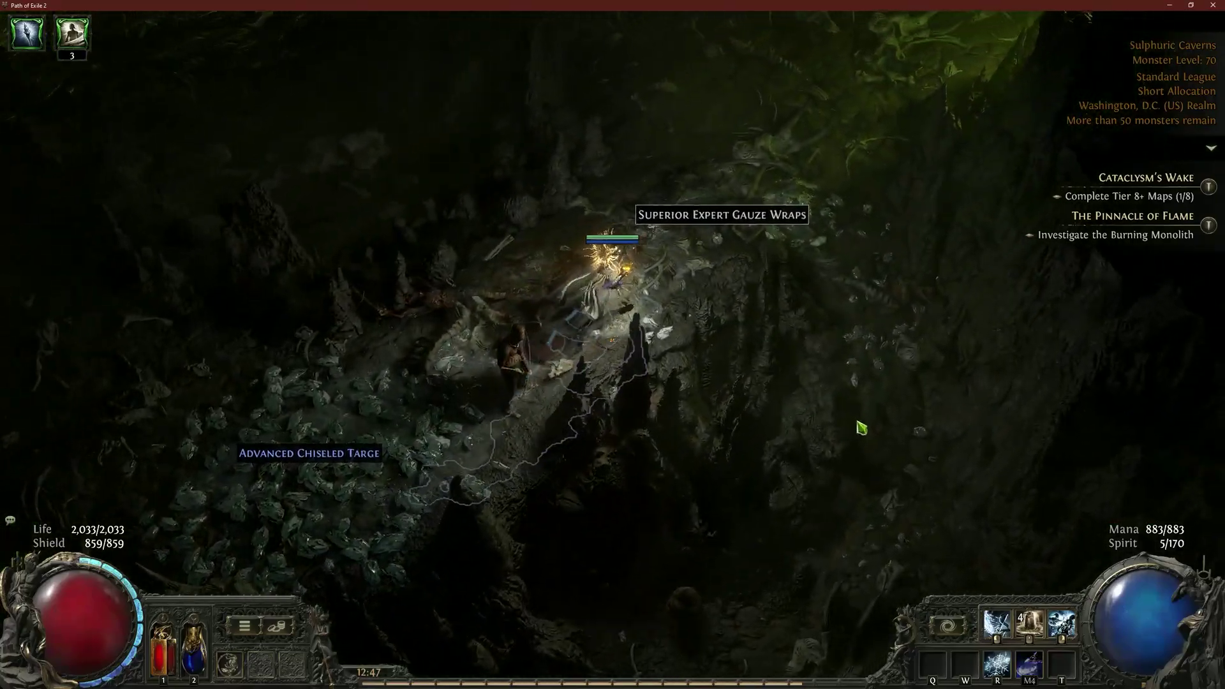
left_click_drag(803, 450, 421, 483)
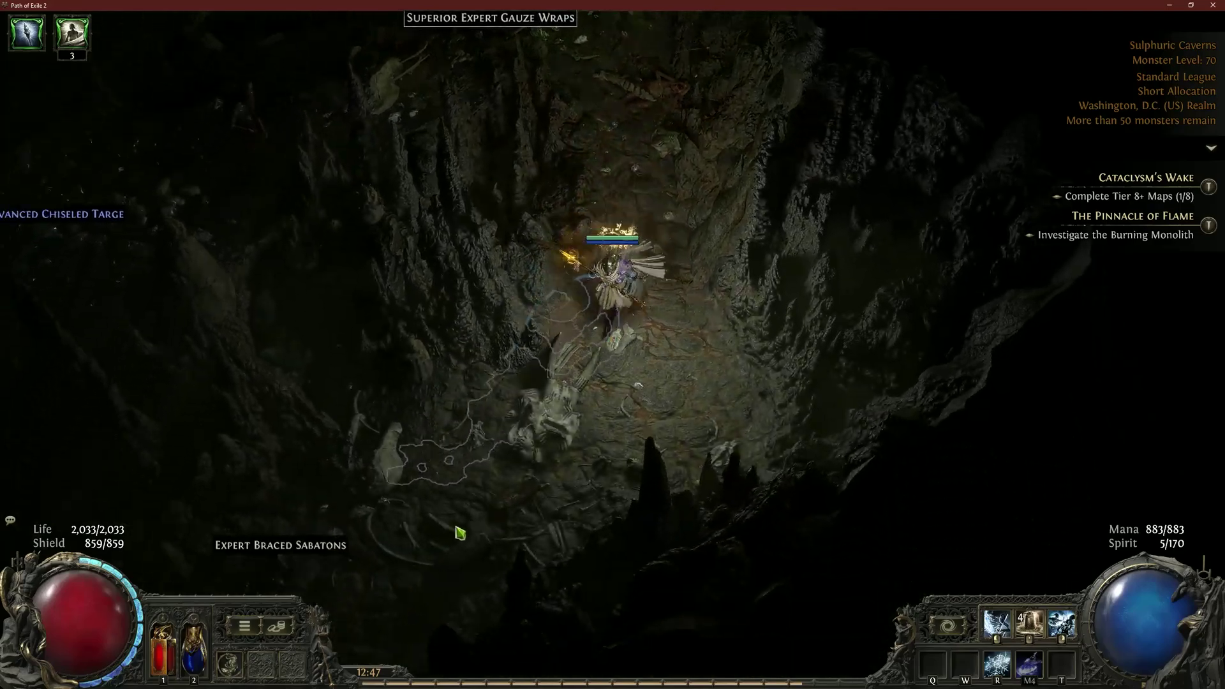
left_click(281, 541)
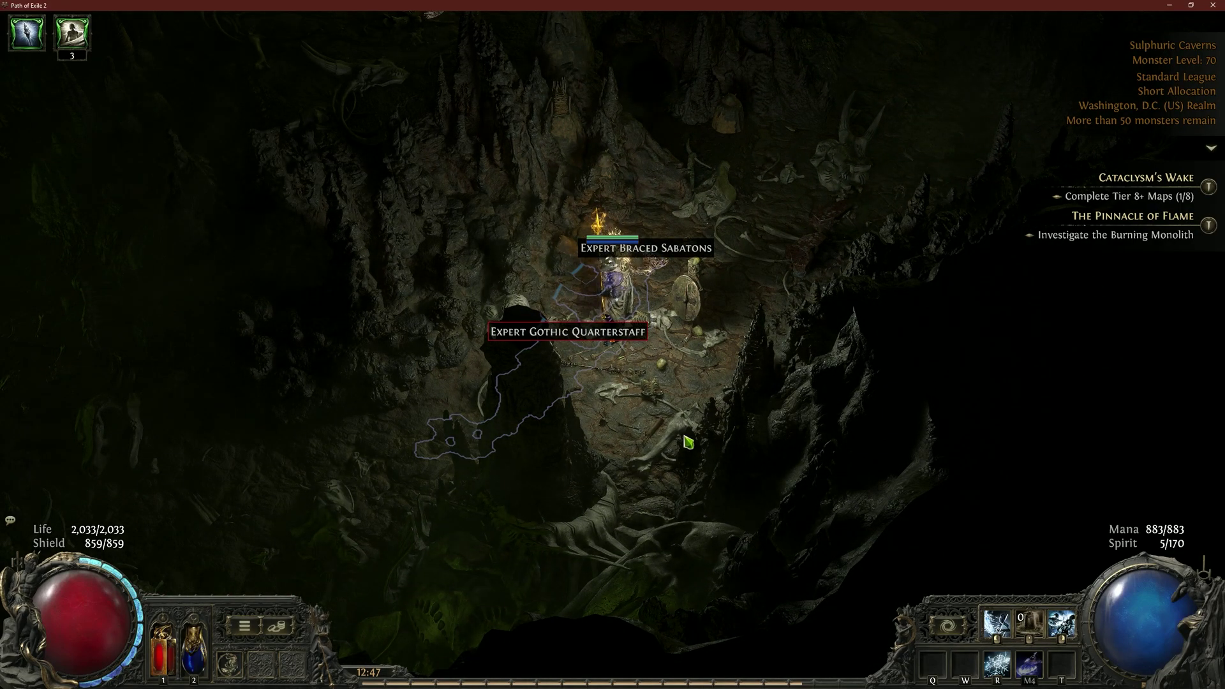
left_click(568, 331)
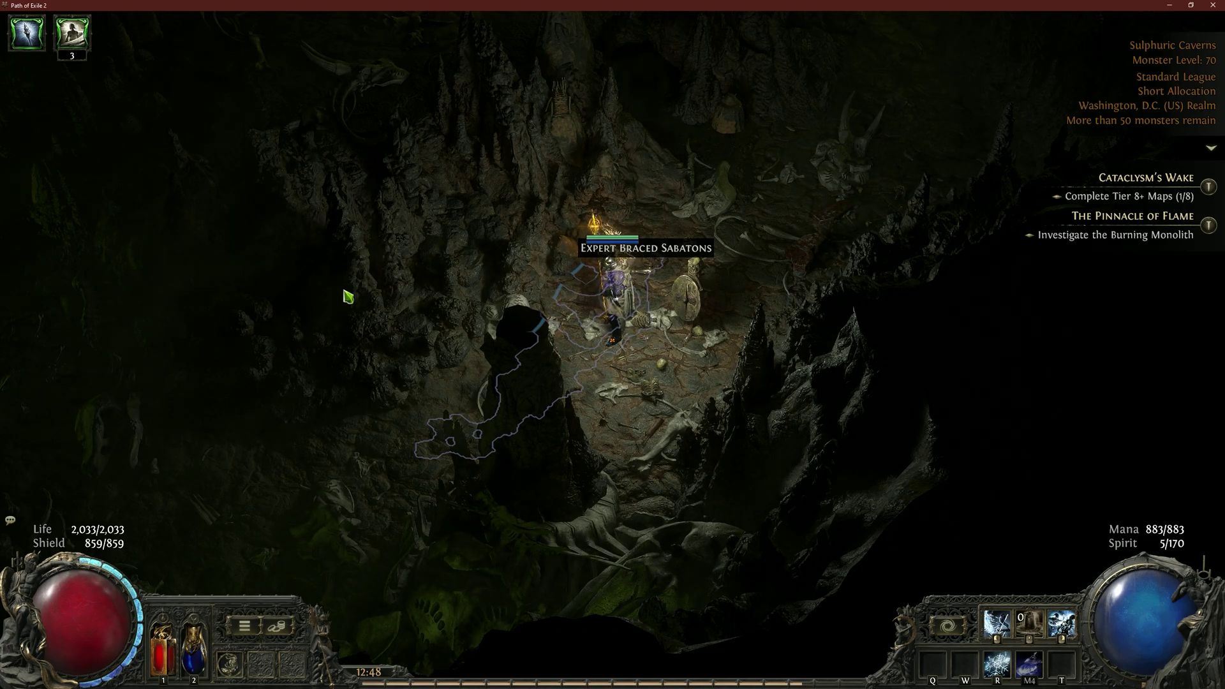
Step: Place the Expert Gothic Quarterstaff into the inventory grid, then switch to PoE2DB
left_click(370, 350)
key("i")
left_click(901, 462)
left_click(259, 374)
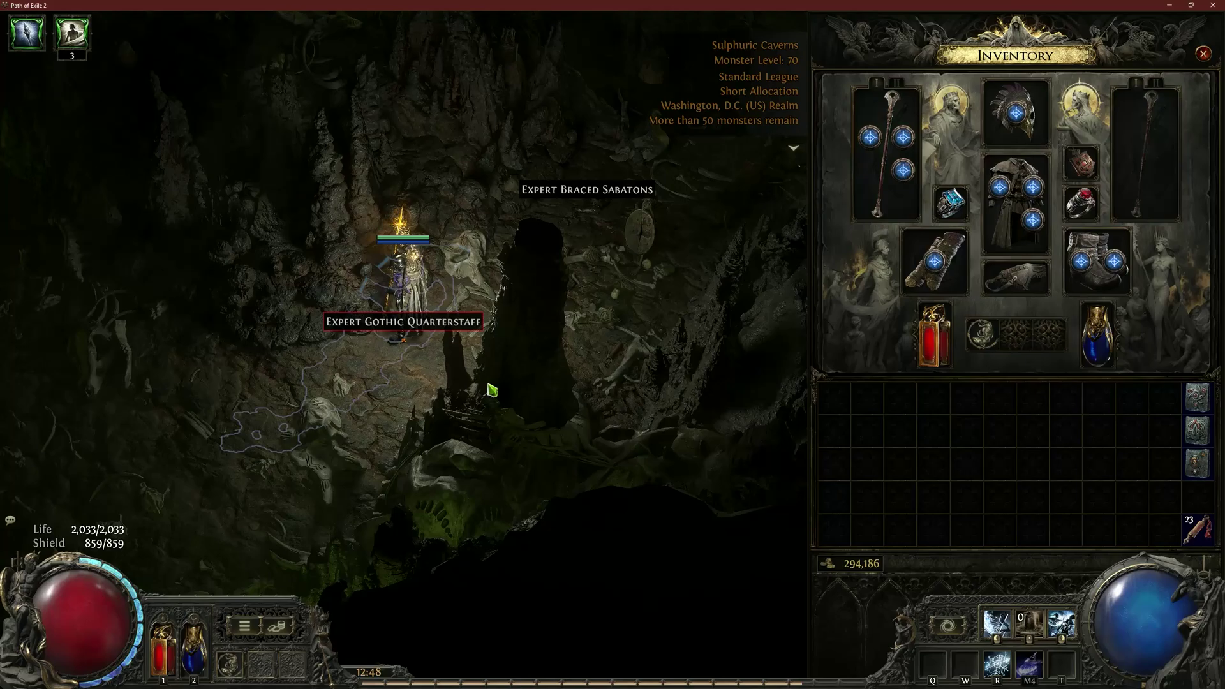
left_click(439, 327)
left_click(859, 442)
mouse_move(587, 189)
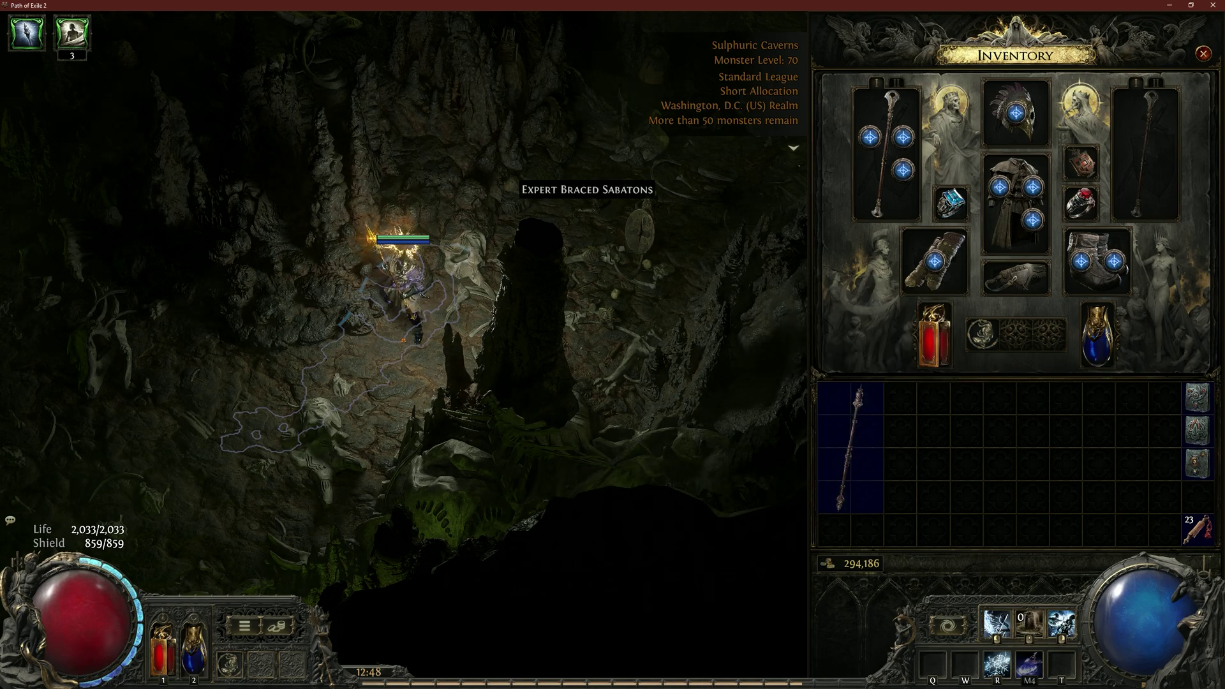
key("alt+Tab")
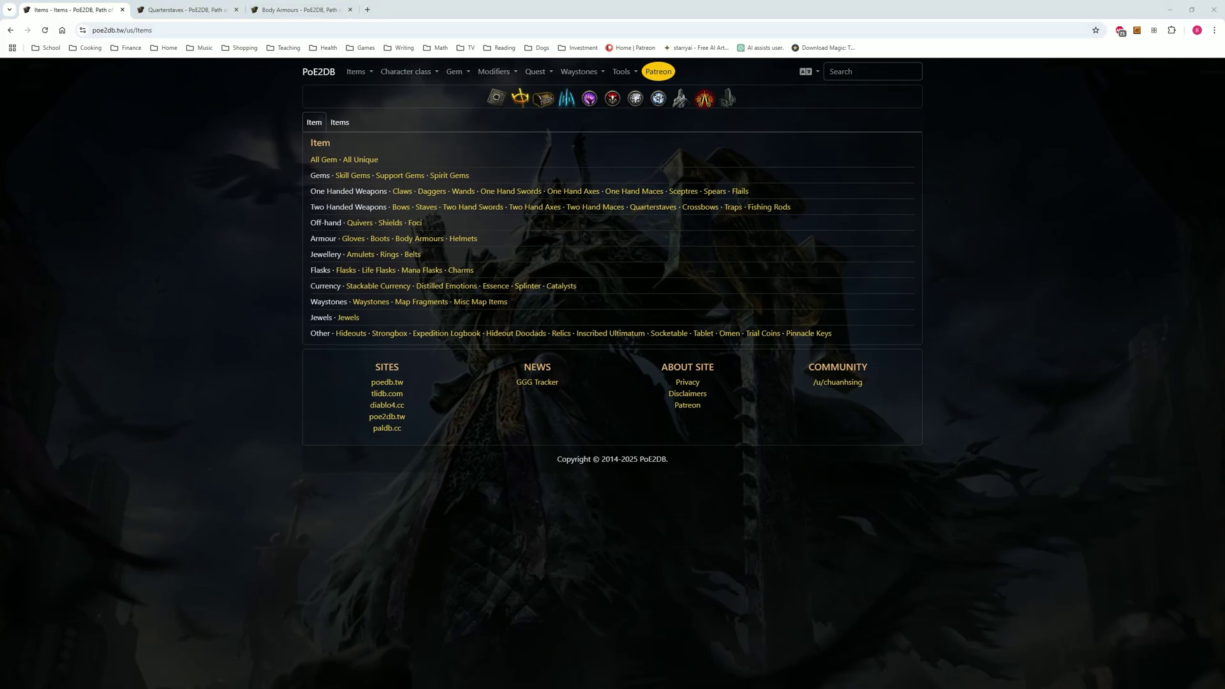
Step: Bring up File Explorer's This PC view with Win+E
key("super+e")
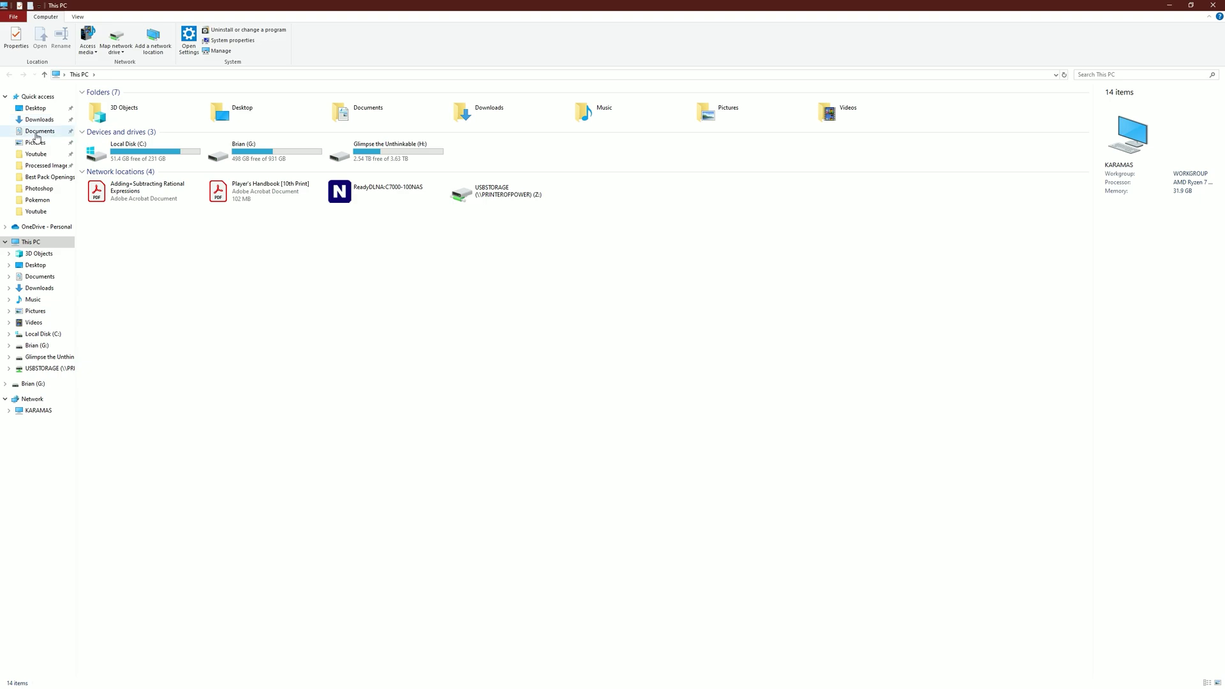
Step: Browse to Documents > My Games > Path of Exile 2
left_click(35, 134)
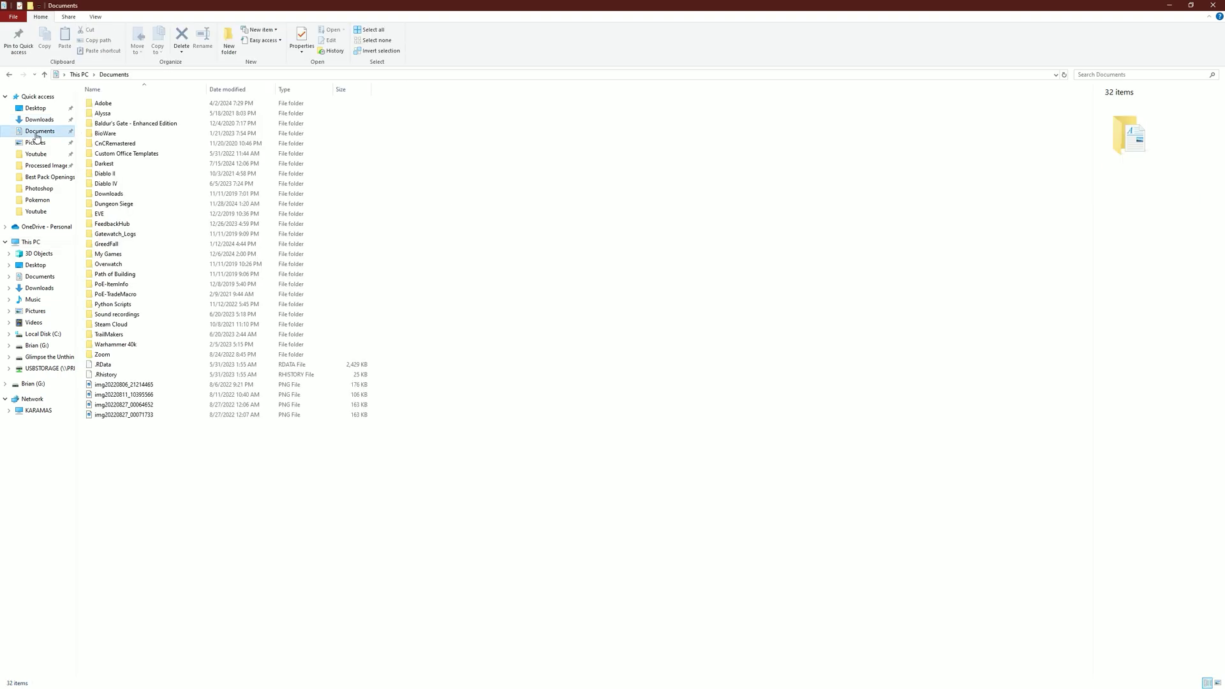
left_click(127, 244)
double_click(125, 255)
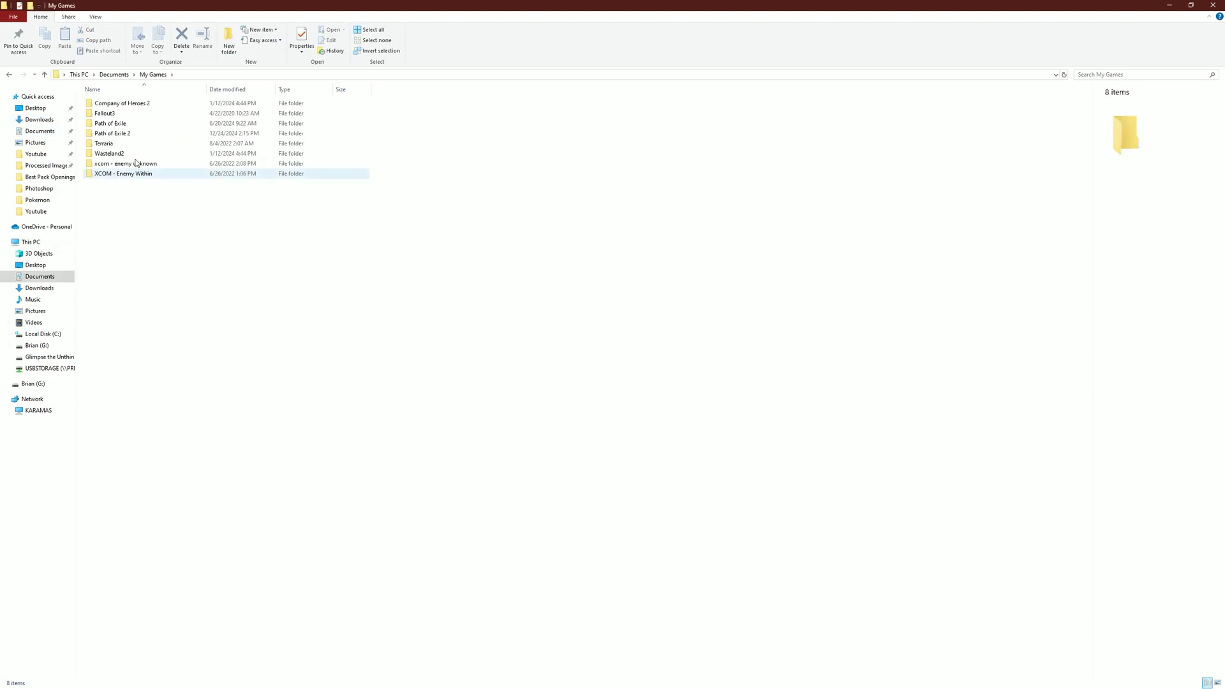
double_click(140, 134)
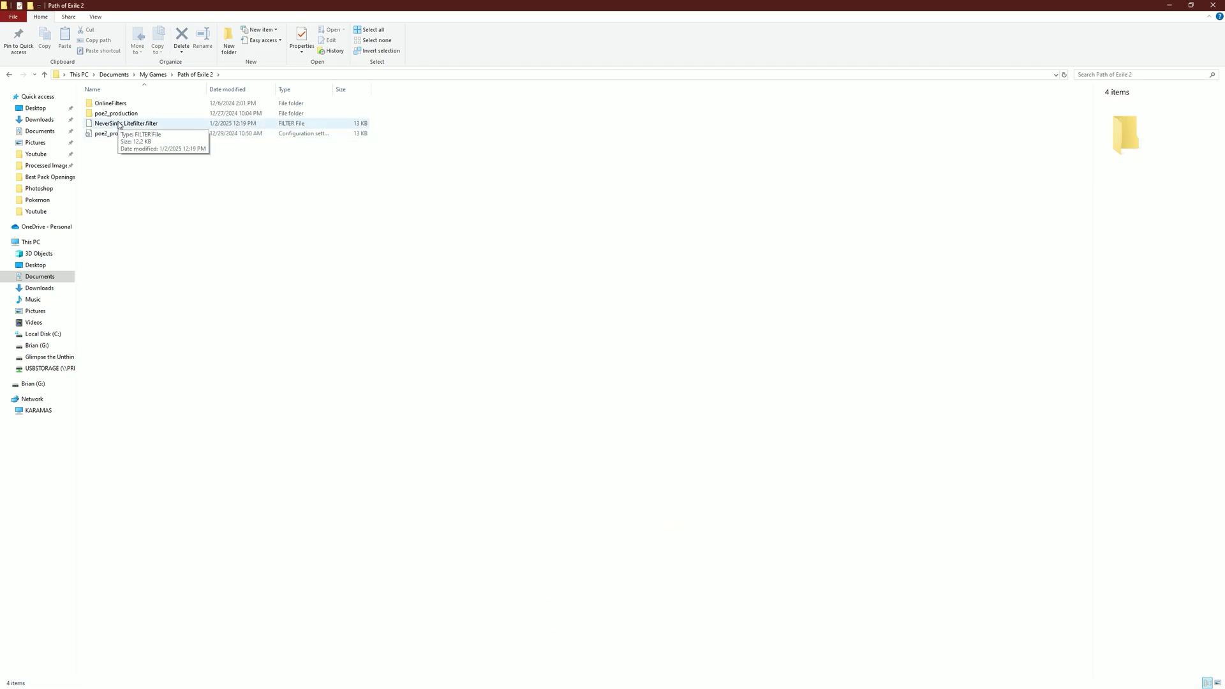
Step: Open the NeverSinks Litefilter file in Notepad without making Notepad the default app
left_click(120, 125)
right_click(119, 124)
left_click(101, 131)
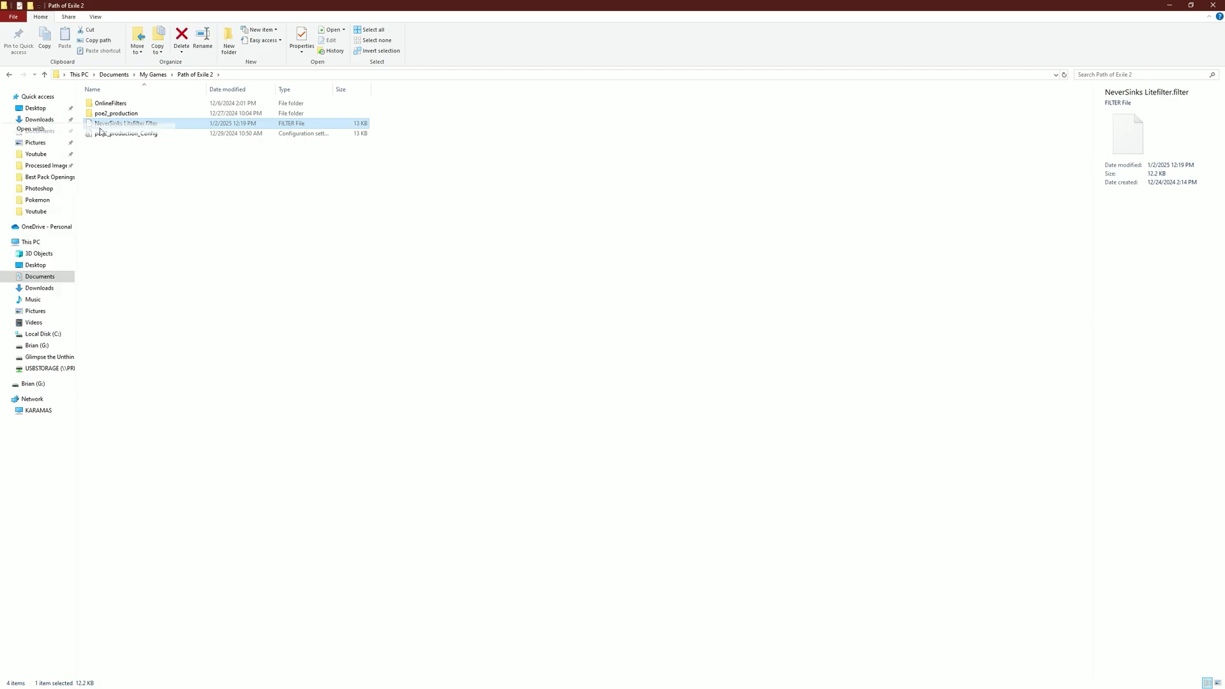
left_click(565, 211)
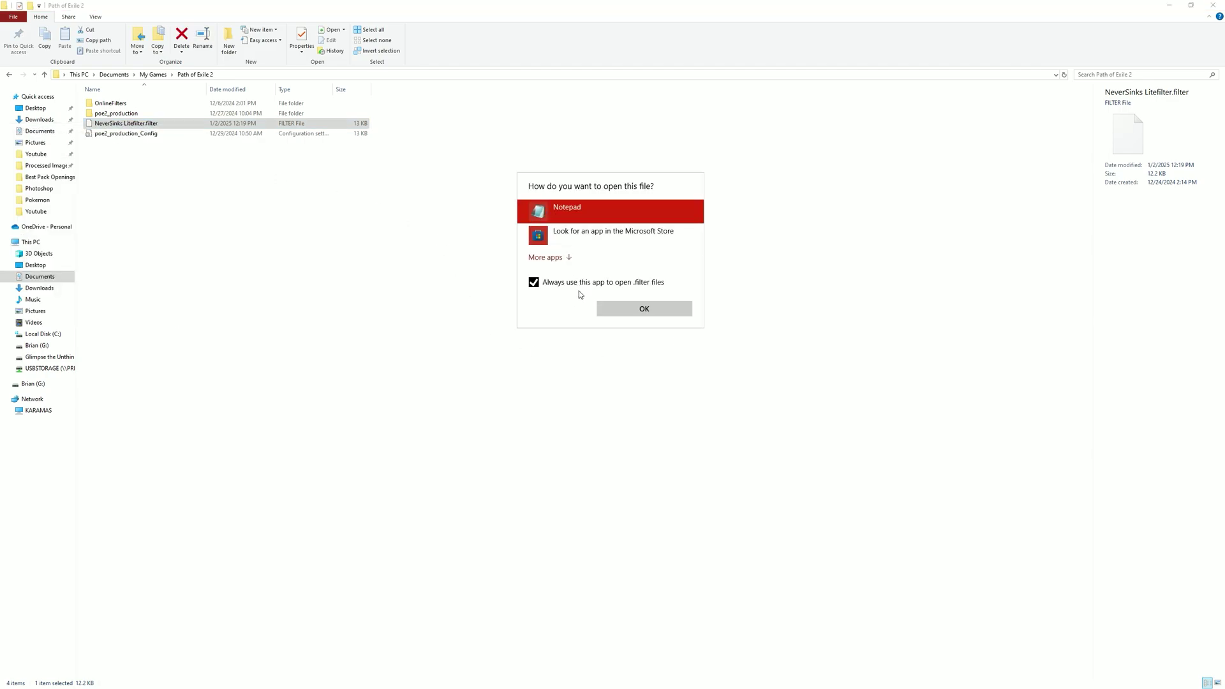
left_click(533, 281)
left_click(655, 308)
left_click(1187, 5)
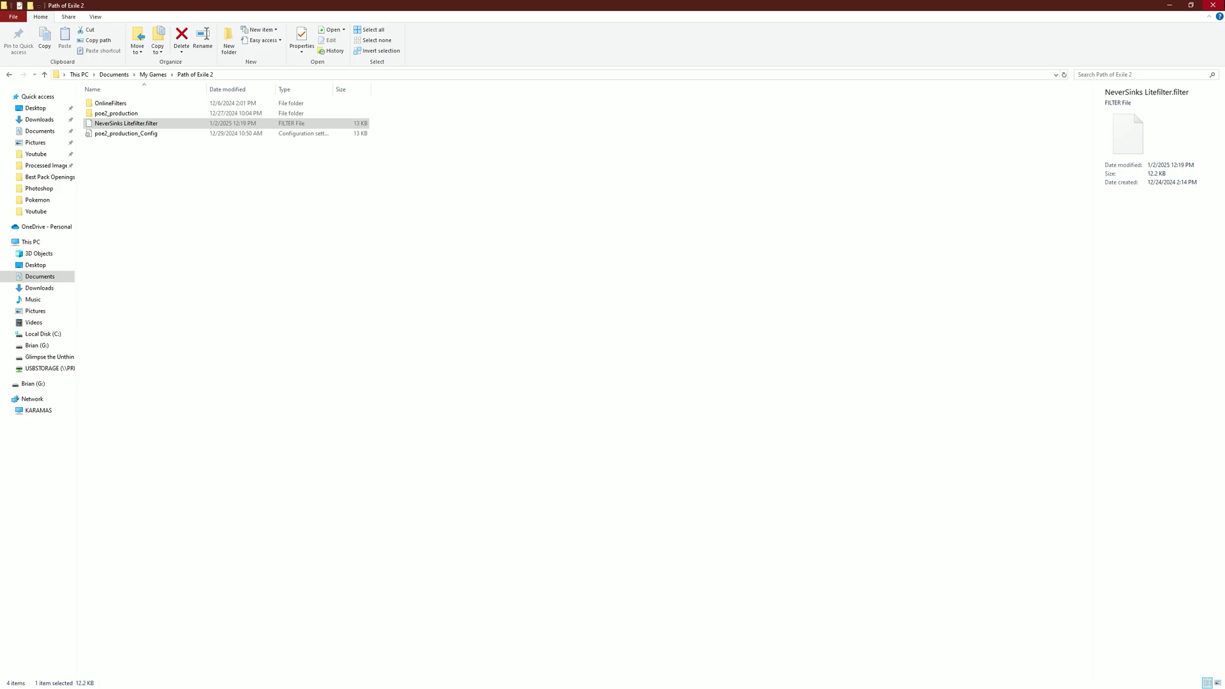
left_click_drag(1017, 92, 624, 6)
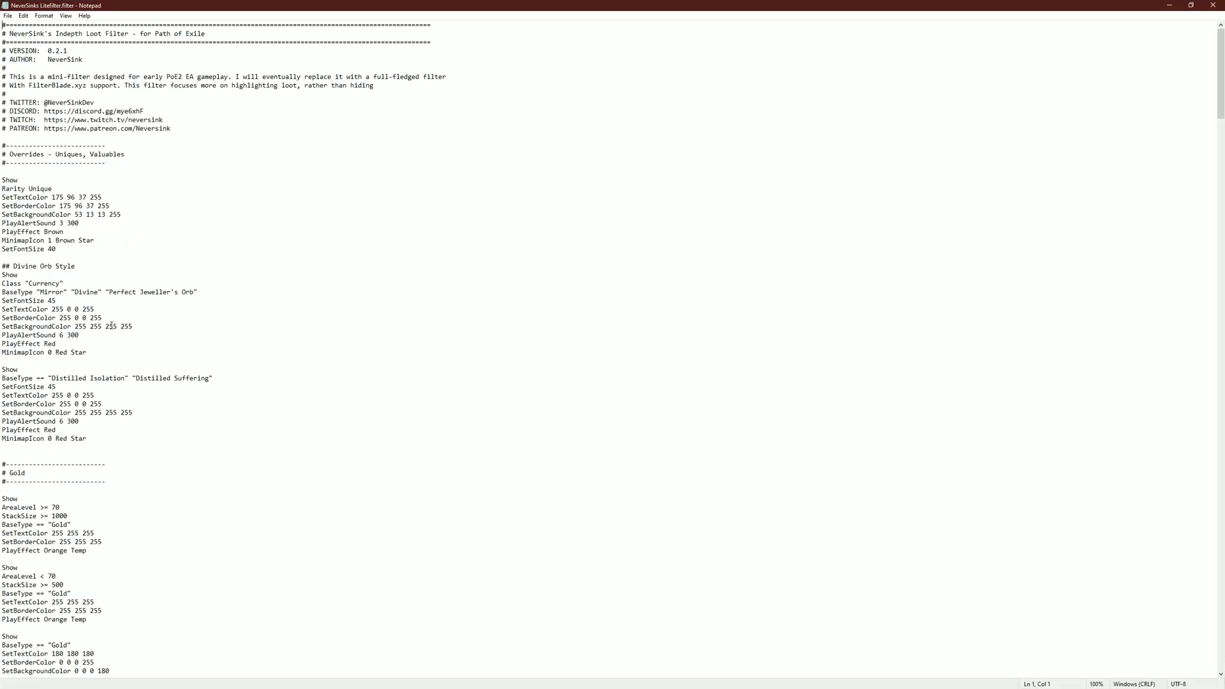
scroll(174, 142, "down", 5)
scroll(178, 279, "down", 4)
scroll(168, 278, "down", 10)
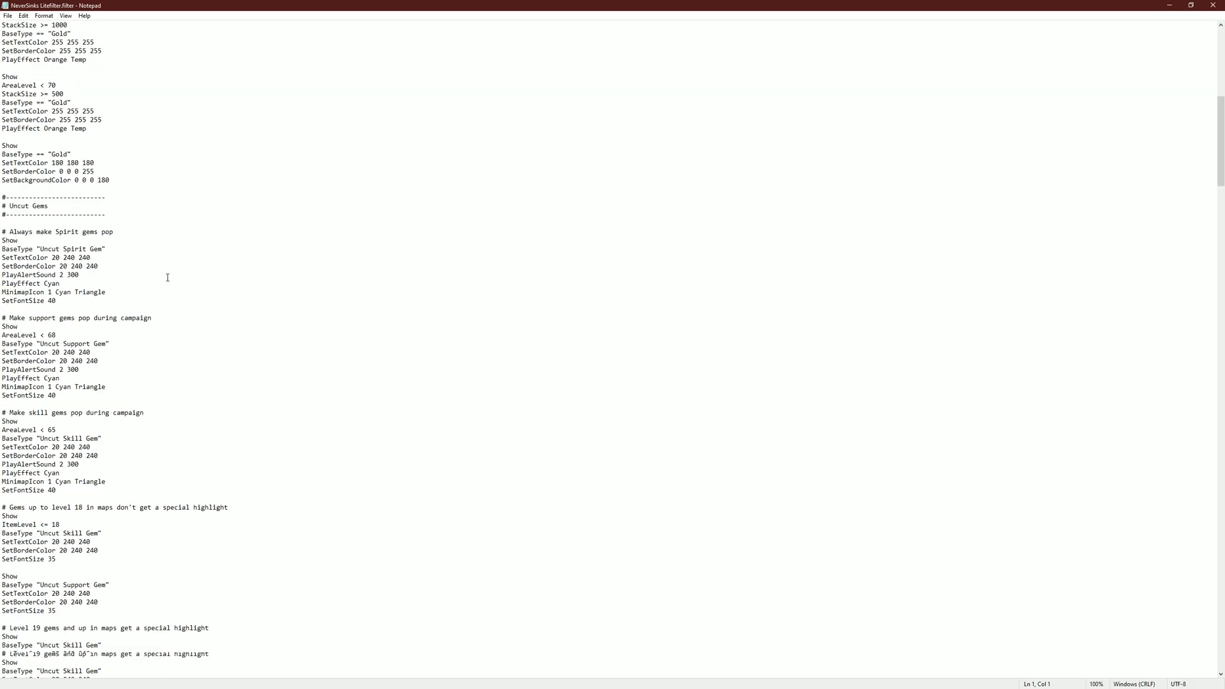
scroll(166, 277, "down", 7)
scroll(167, 277, "down", 15)
scroll(167, 279, "down", 8)
scroll(246, 303, "down", 4)
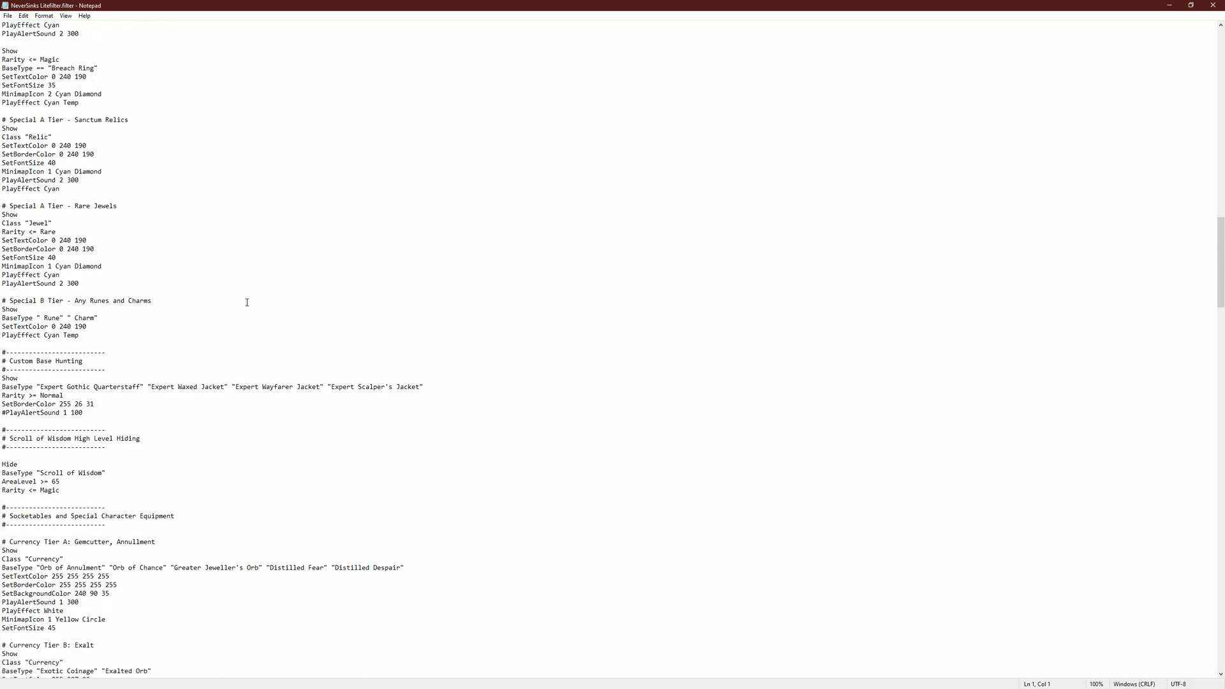
scroll(529, 348, "down", 5)
scroll(529, 348, "down", 11)
scroll(552, 359, "down", 10)
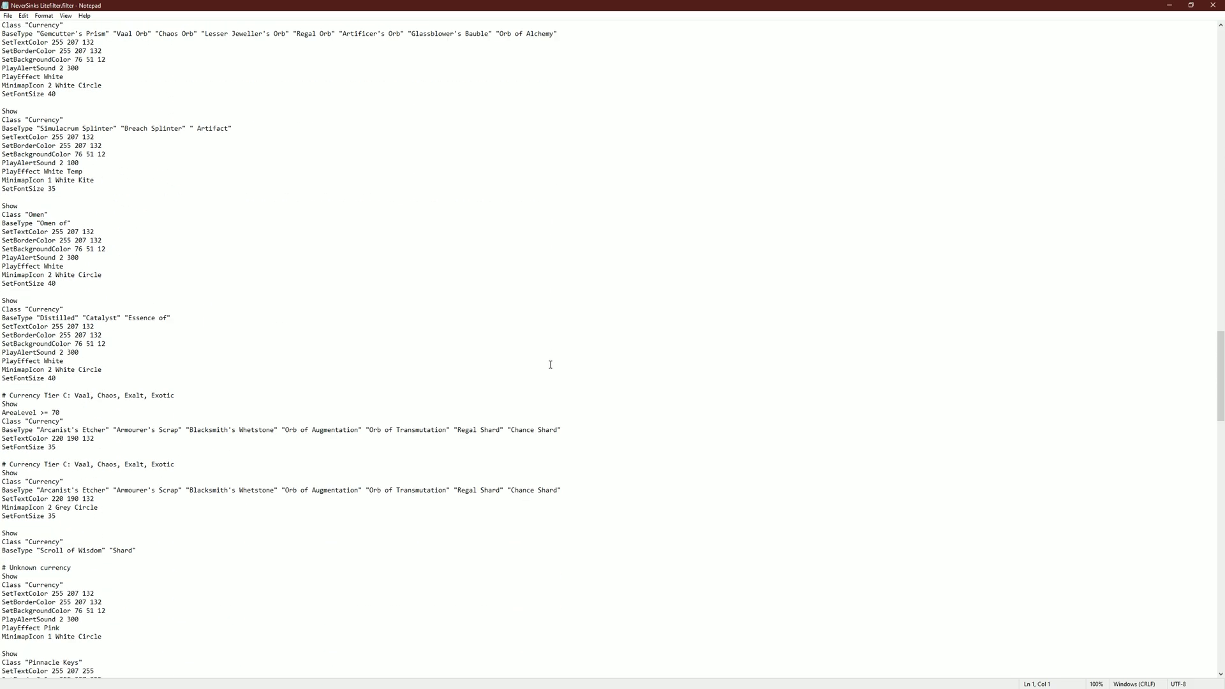
scroll(550, 364, "down", 2)
scroll(552, 350, "down", 10)
scroll(553, 347, "down", 7)
scroll(546, 349, "down", 7)
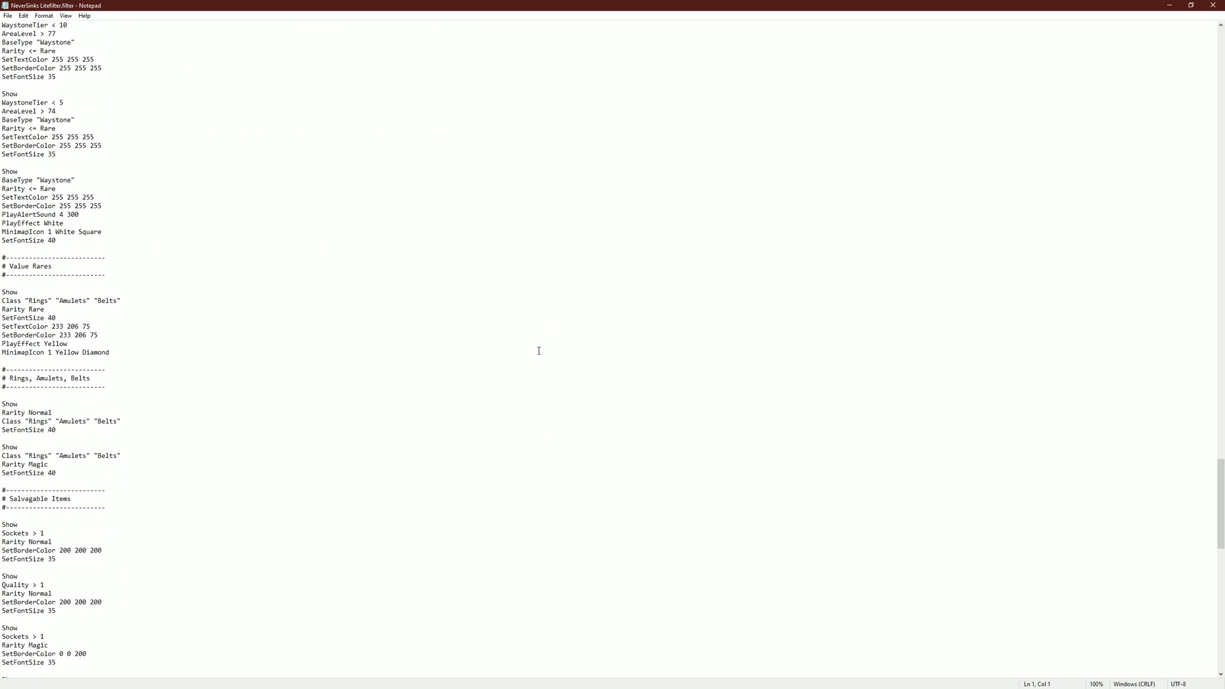
scroll(537, 349, "down", 7)
scroll(534, 349, "down", 9)
scroll(534, 352, "down", 8)
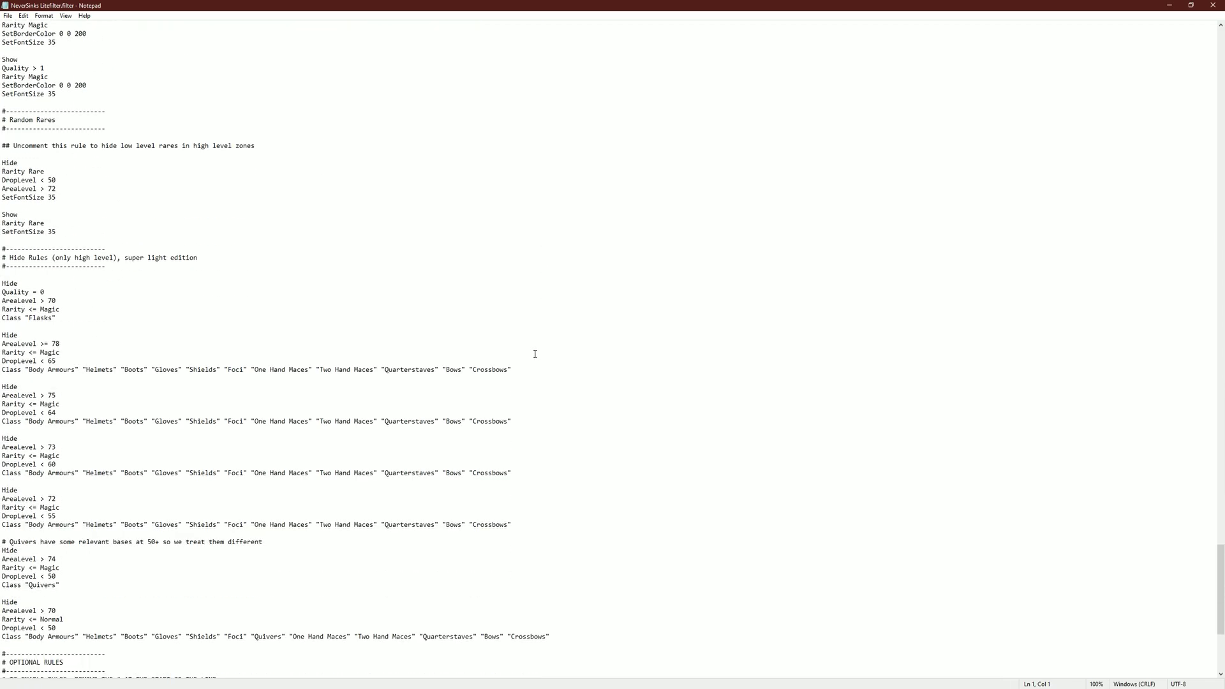
scroll(537, 360, "down", 7)
scroll(541, 364, "down", 3)
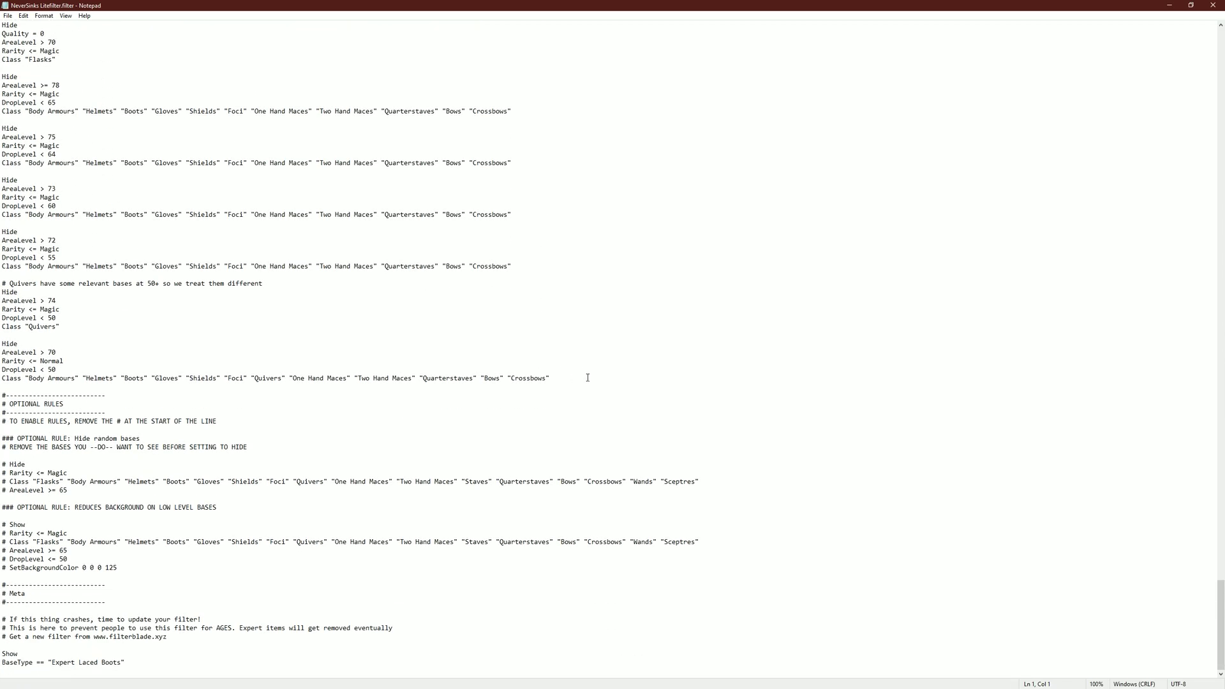
scroll(951, 435, "up", 8)
scroll(993, 476, "up", 12)
scroll(946, 472, "up", 10)
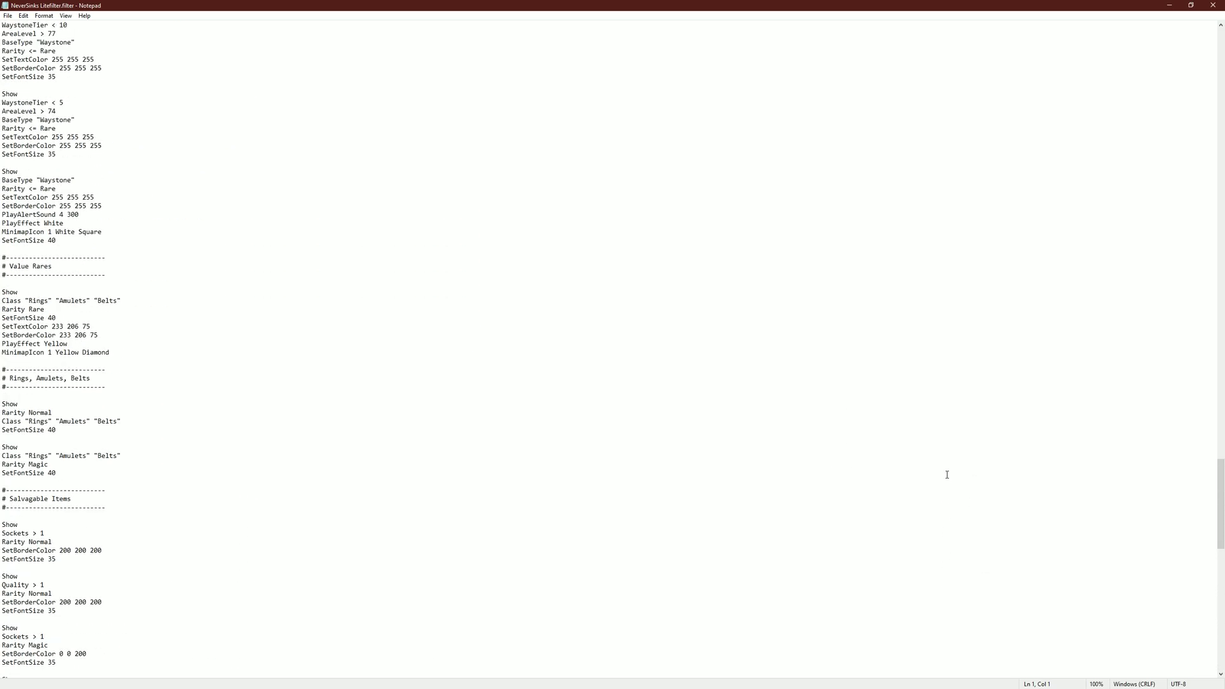
scroll(917, 475, "up", 10)
scroll(917, 475, "up", 6)
scroll(910, 473, "up", 4)
scroll(897, 473, "up", 7)
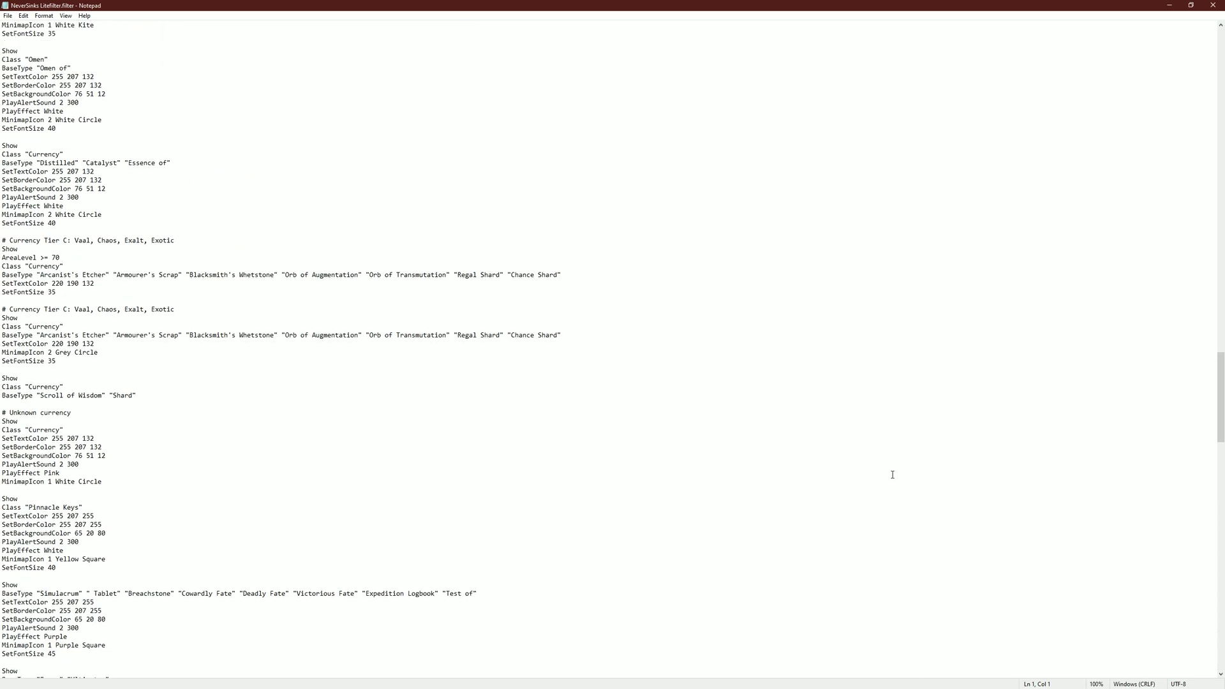
scroll(891, 473, "up", 7)
scroll(892, 475, "up", 1)
scroll(890, 476, "up", 3)
scroll(891, 476, "up", 6)
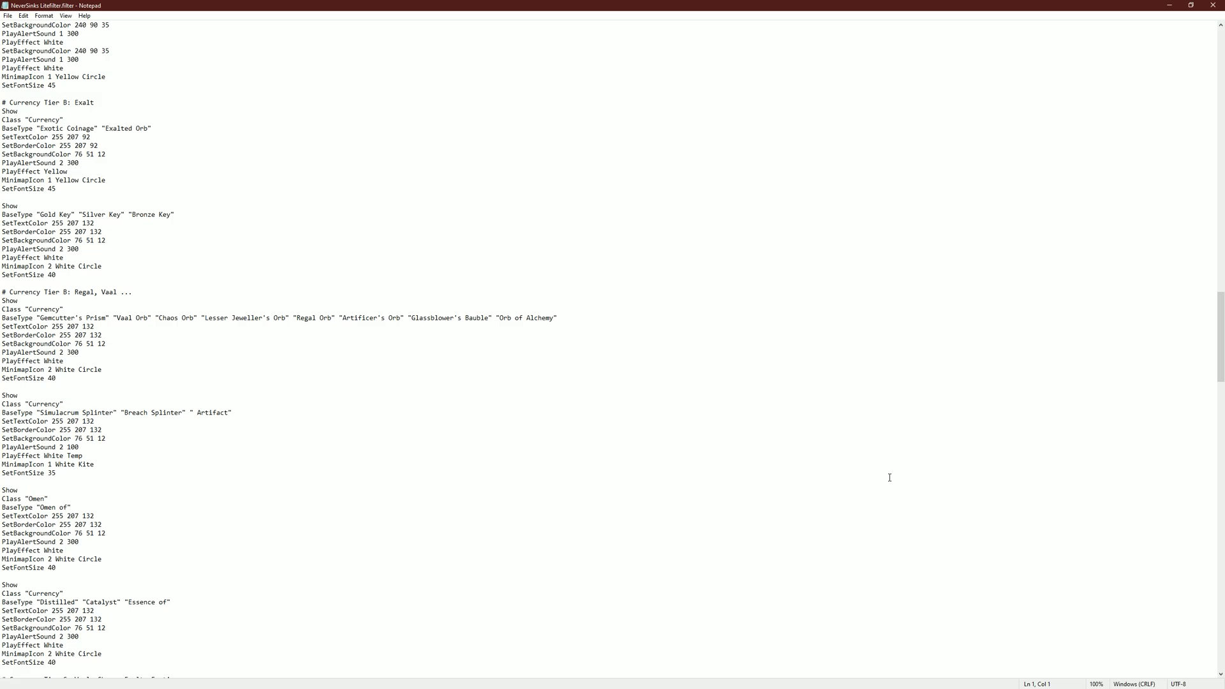
scroll(885, 478, "up", 4)
scroll(878, 481, "up", 1)
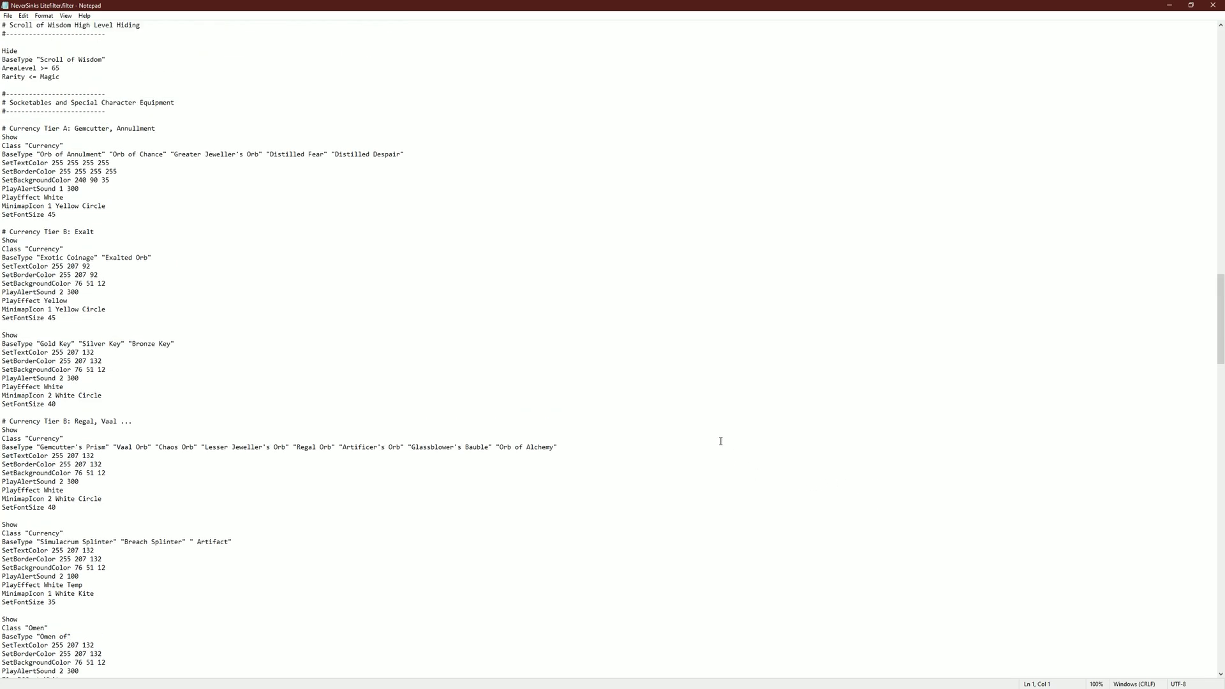
scroll(722, 442, "up", 1)
scroll(714, 427, "up", 4)
scroll(689, 423, "up", 1)
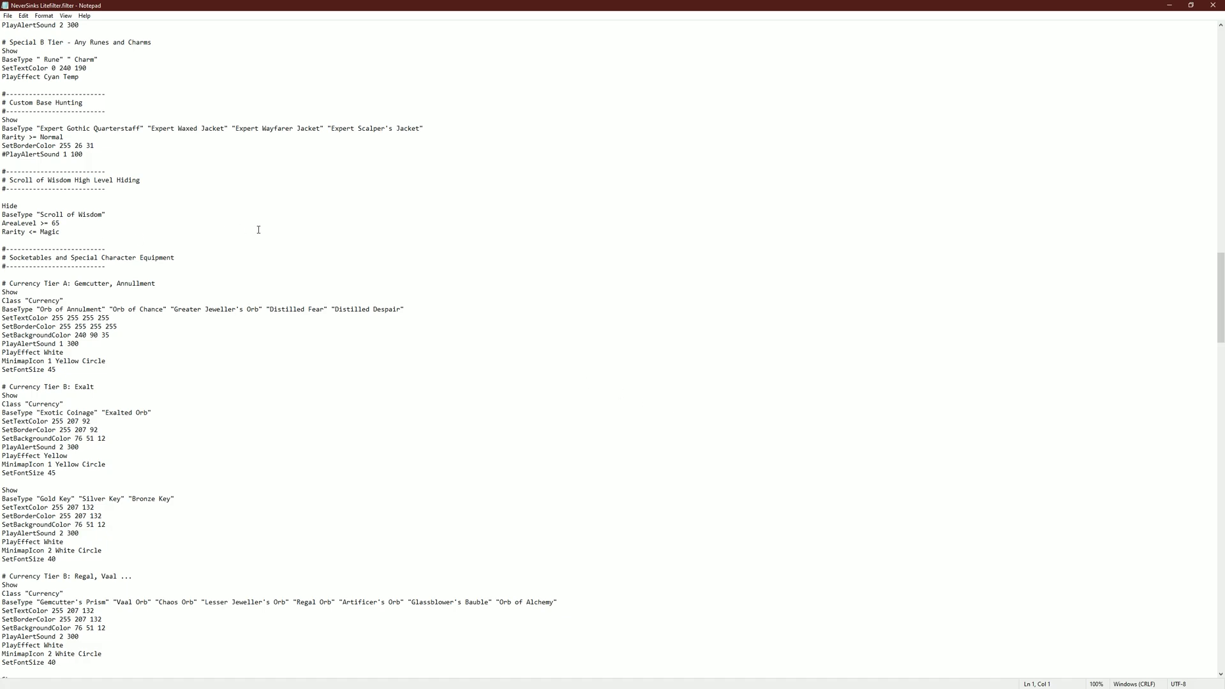
scroll(294, 327, "up", 4)
scroll(293, 325, "up", 3)
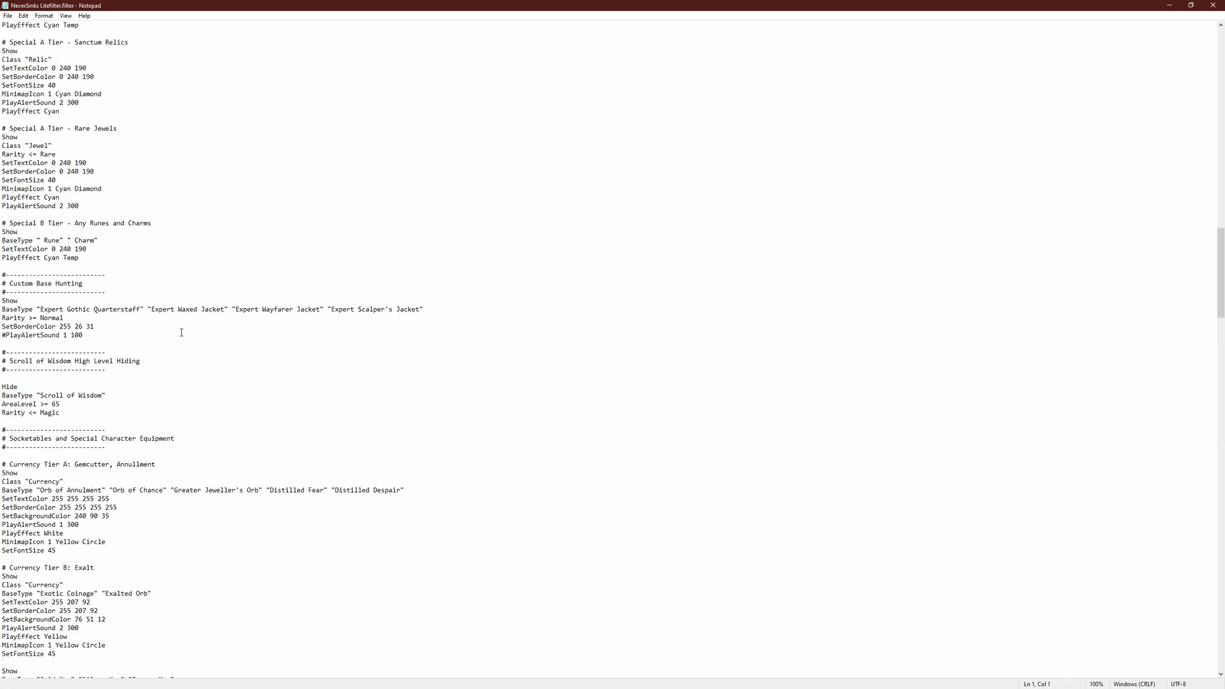
scroll(181, 331, "up", 3)
scroll(127, 498, "up", 4, "ctrl")
scroll(125, 511, "up", 2, "ctrl")
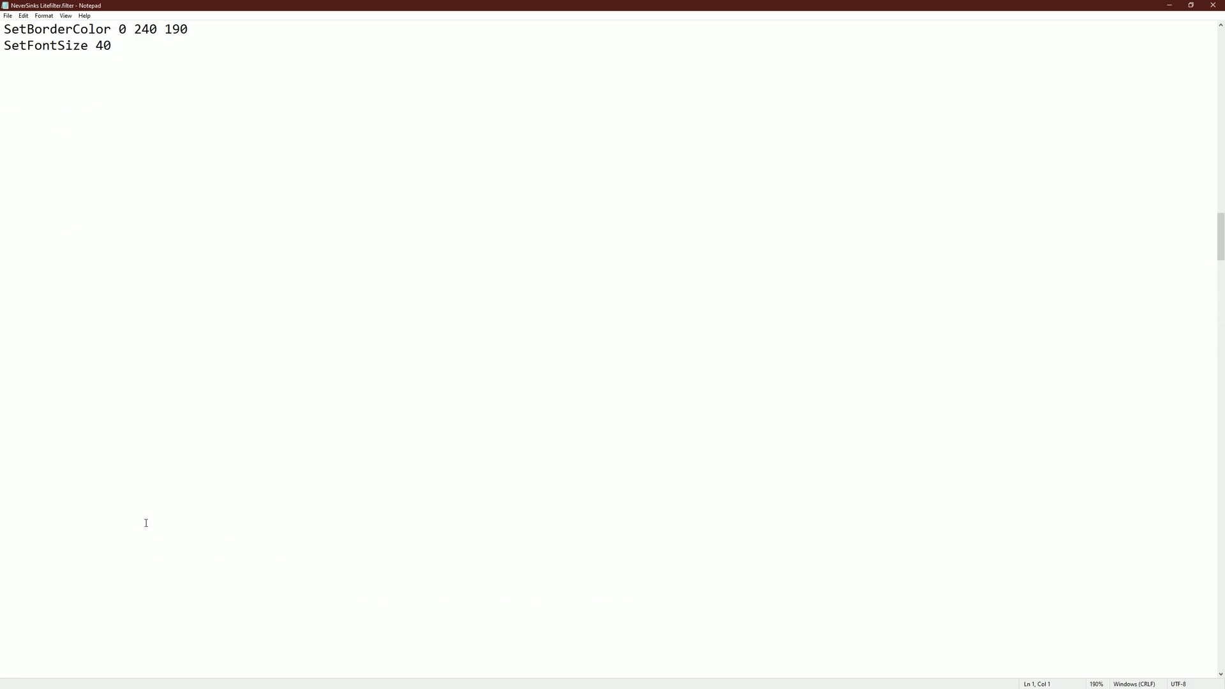
scroll(145, 523, "up", 1, "ctrl")
scroll(217, 472, "up", 2, "ctrl")
scroll(217, 471, "down", 1)
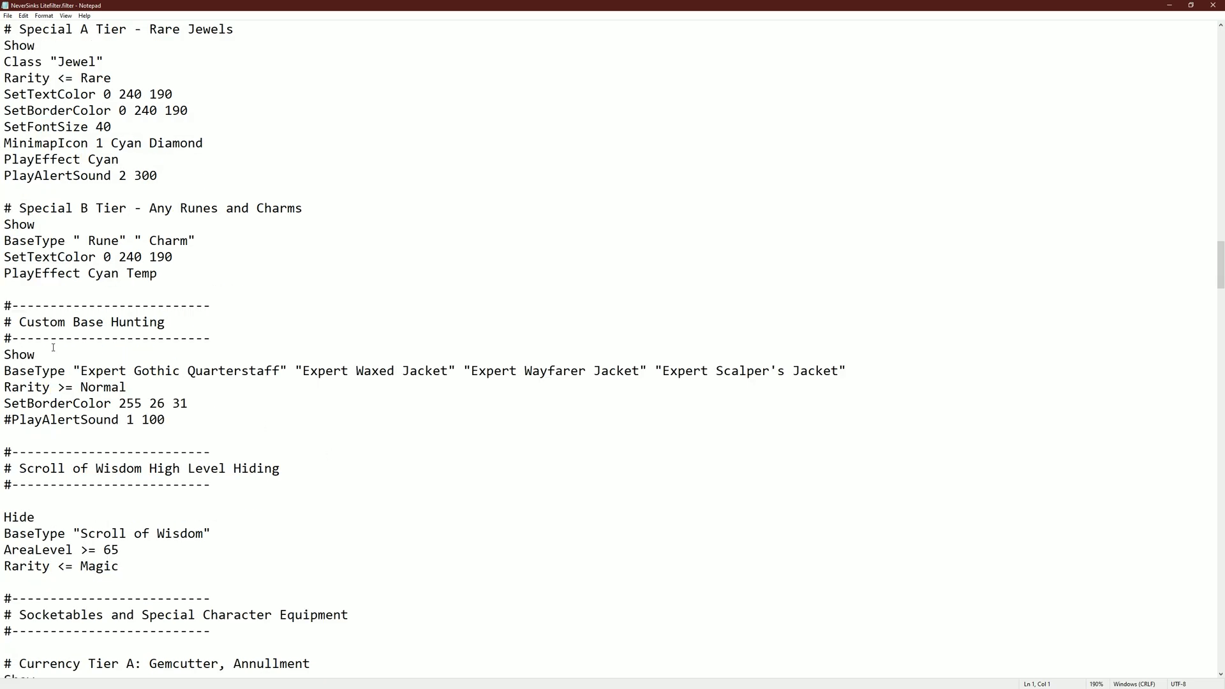
Step: Select the Custom Base Hunting header, deselect it, and minimize Notepad to reveal PoE2DB
left_click_drag(219, 341, 4, 304)
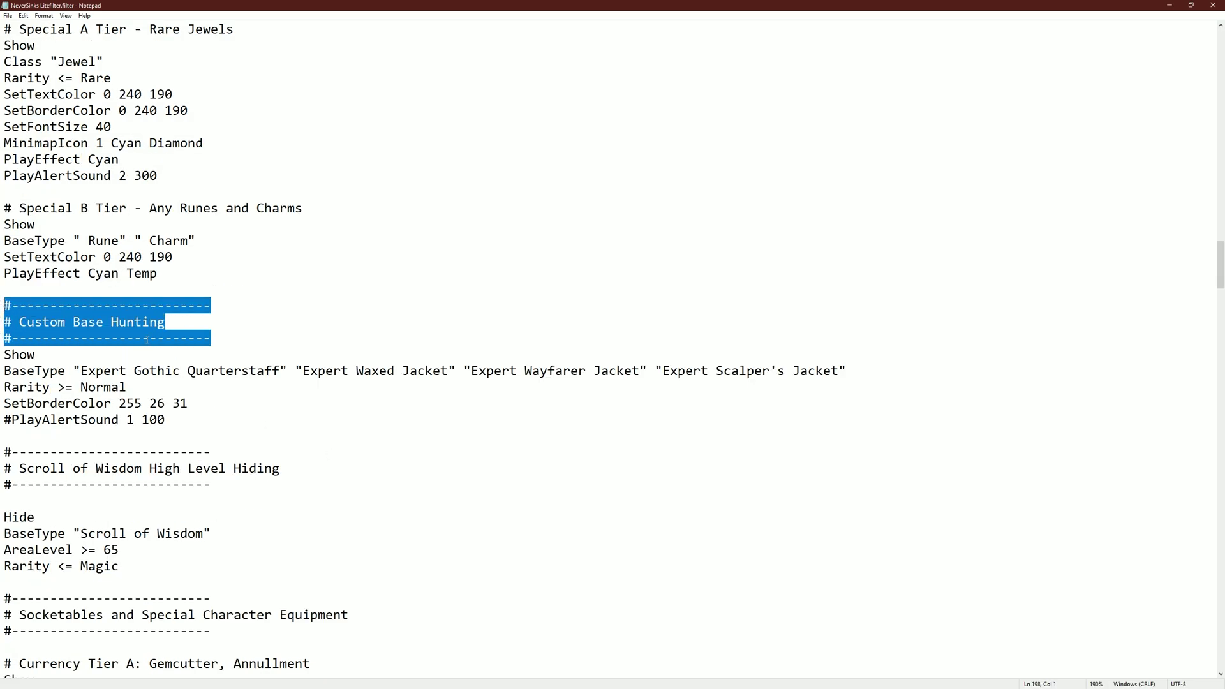
key("Right")
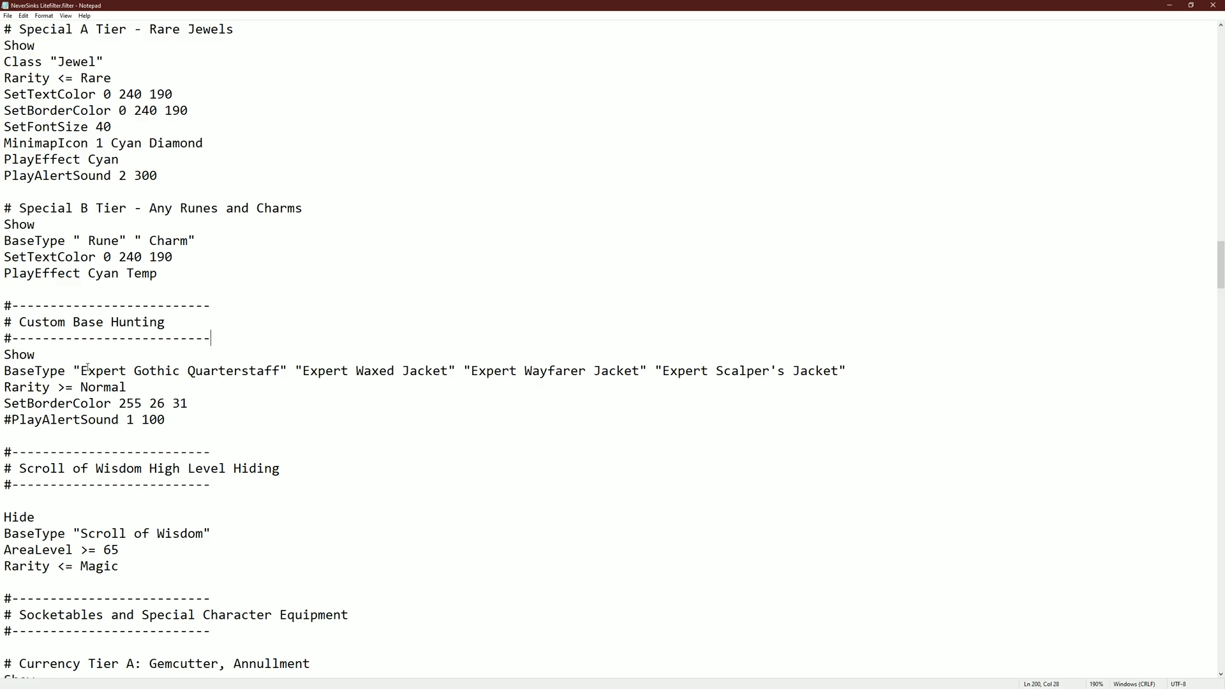
left_click(1169, 7)
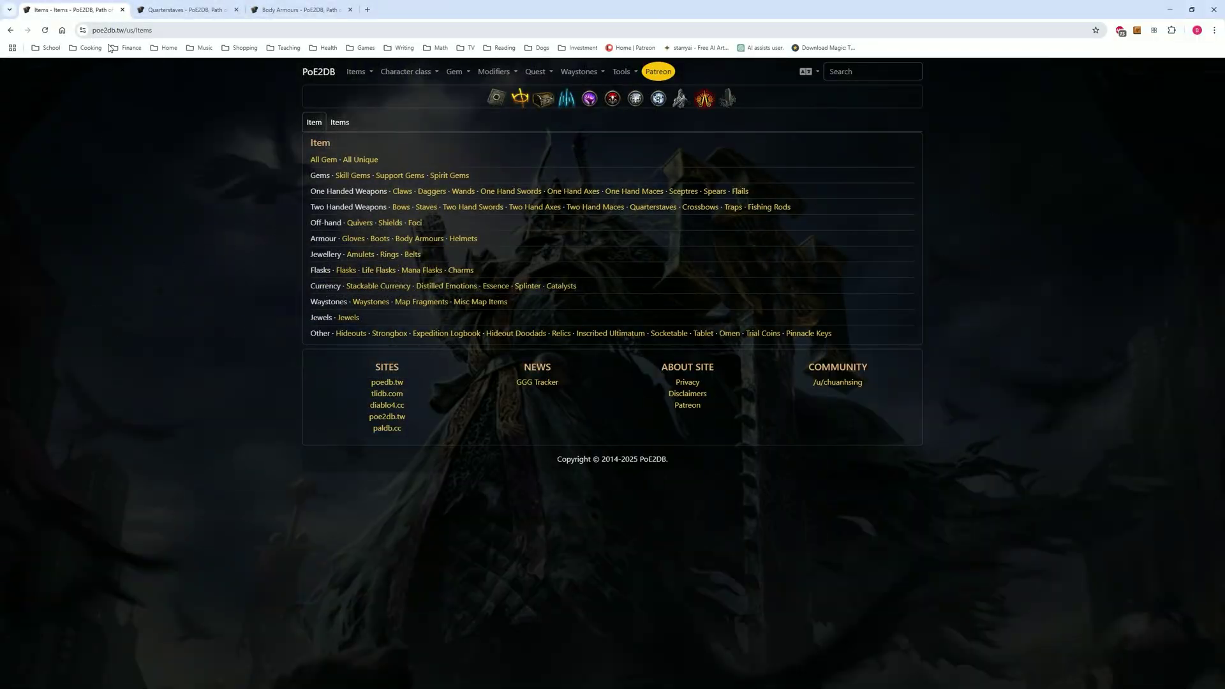
Step: Review the Quarterstaves and Body Armours base lists in PoE2DB, then minimize the browser
left_click(196, 5)
scroll(652, 341, "down", 3)
scroll(654, 355, "down", 3)
scroll(655, 364, "down", 2)
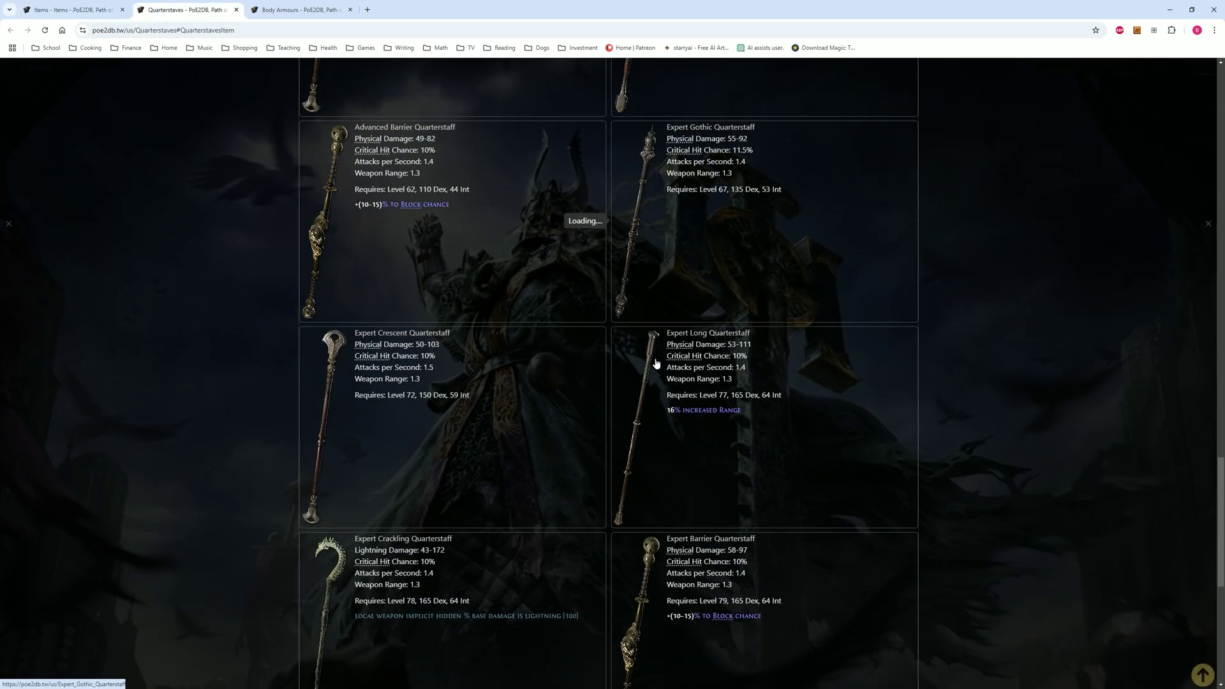
scroll(660, 367, "down", 5)
scroll(666, 366, "up", 2)
scroll(537, 357, "up", 2)
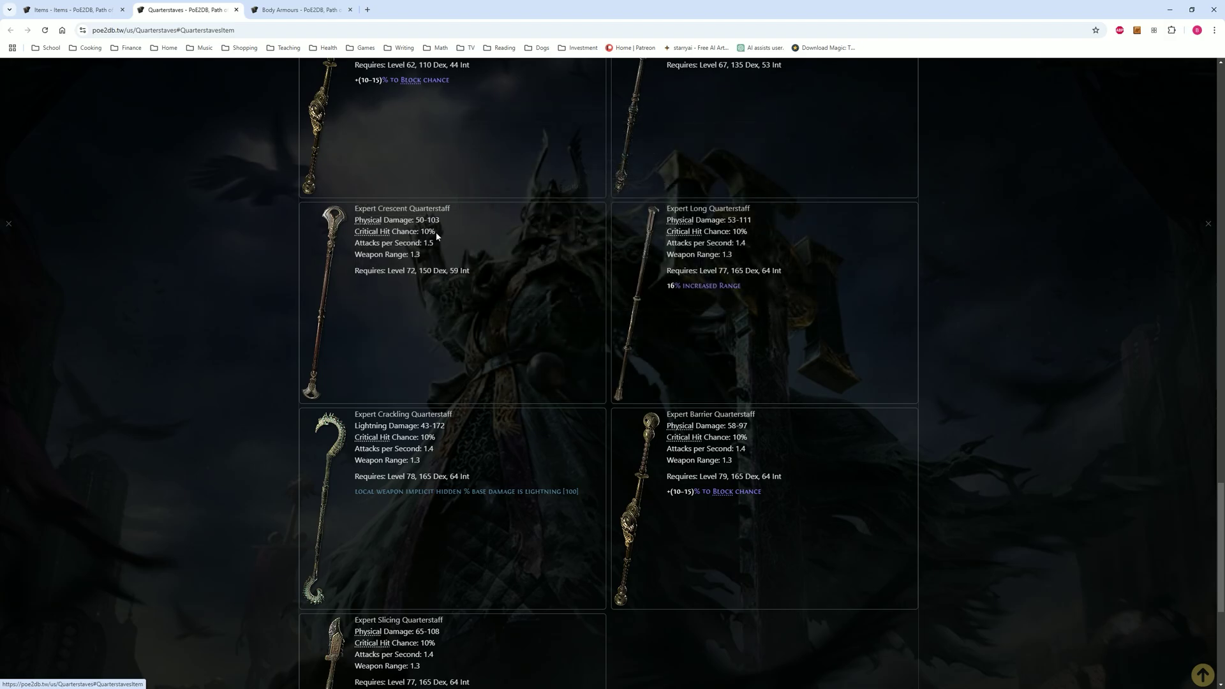
left_click(297, 10)
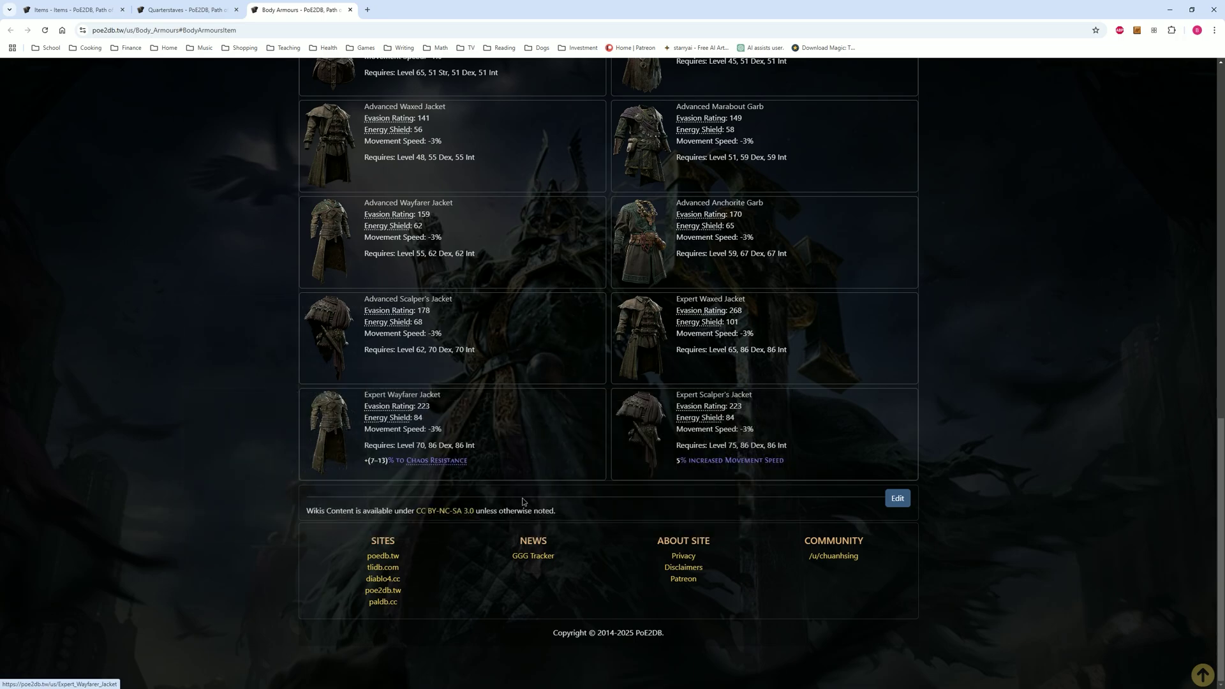
left_click(1170, 8)
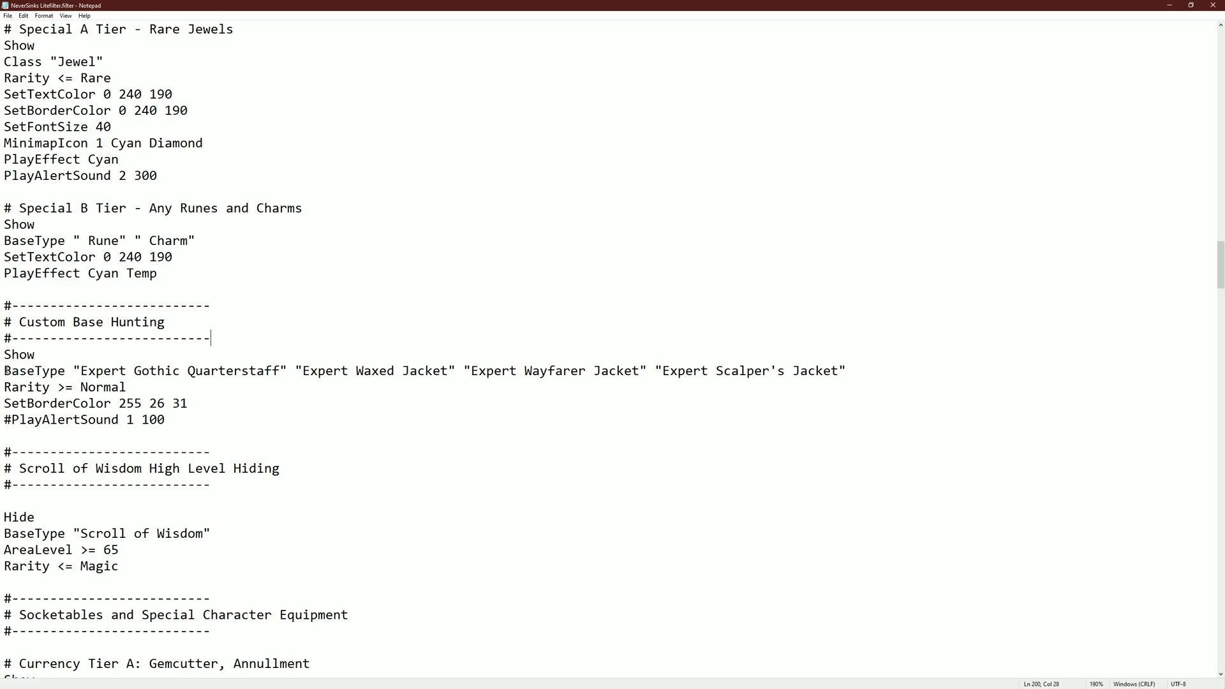
left_click_drag(5, 370, 67, 371)
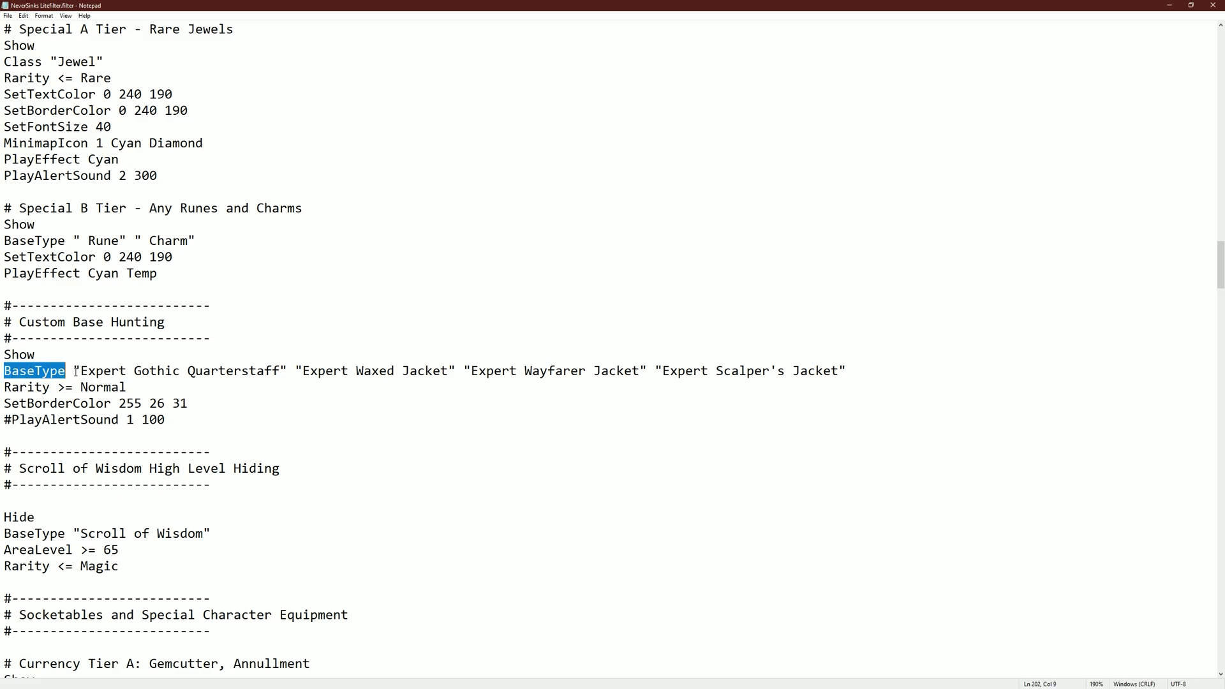
left_click_drag(74, 371, 863, 369)
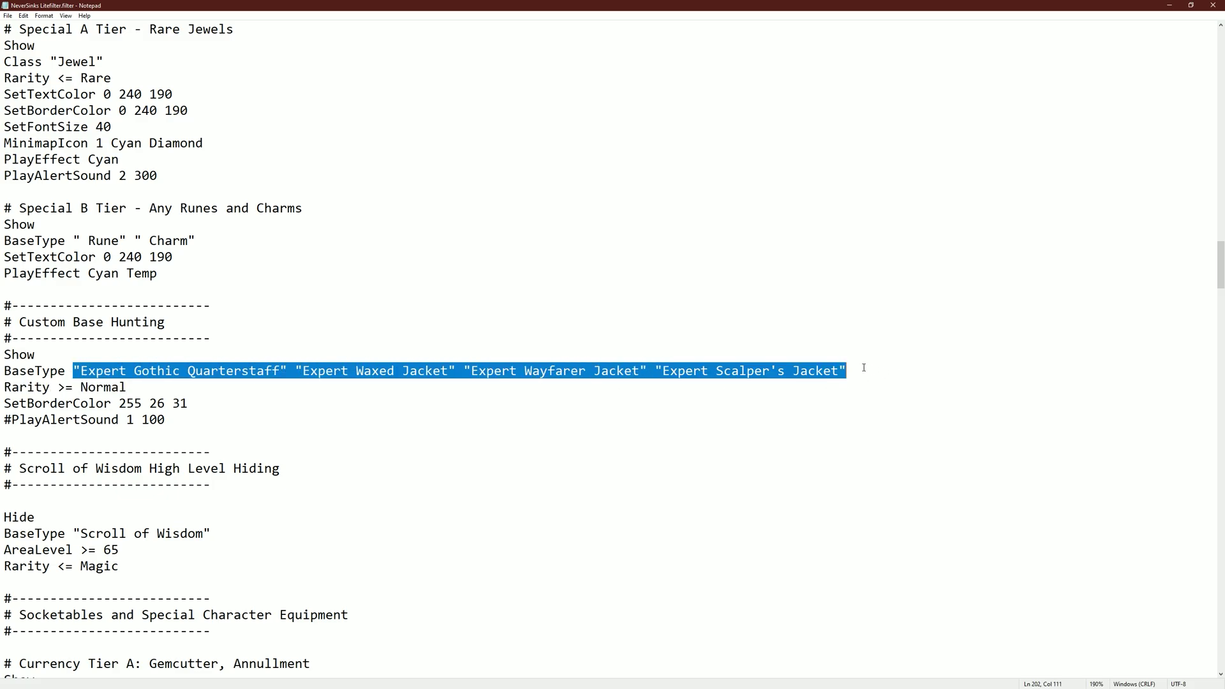
left_click(325, 387)
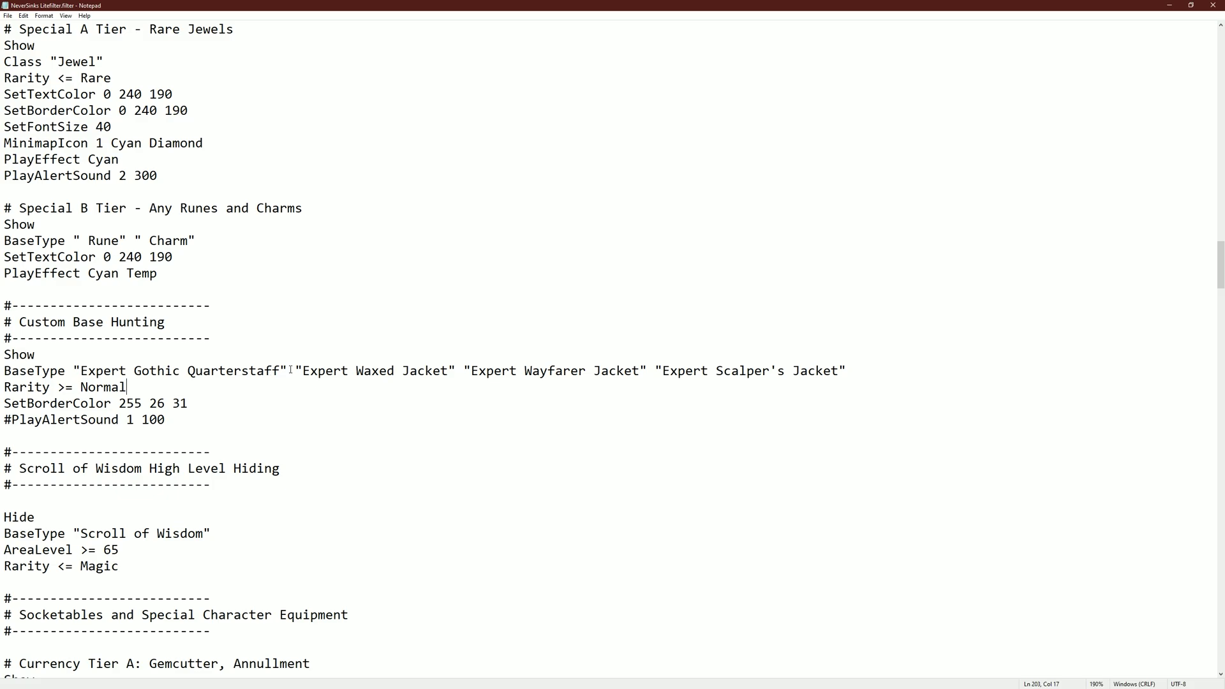
key("shift+Left")
key("shift+Left")
key("shift+Left")
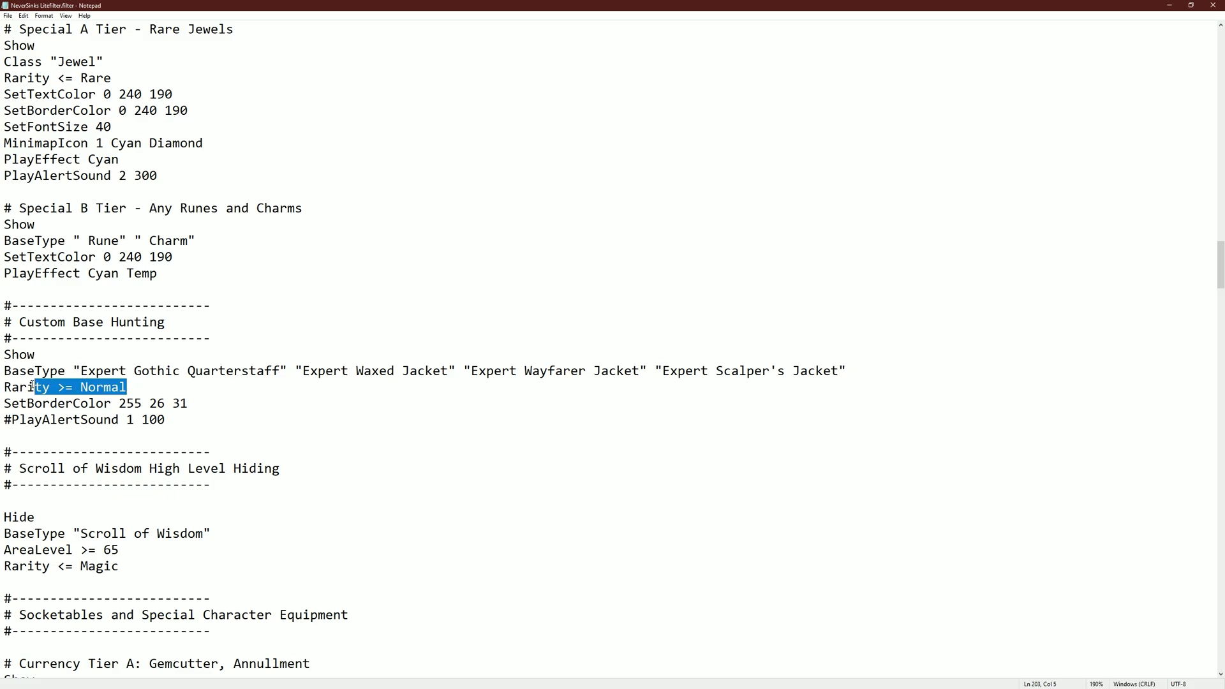
key("shift+Left")
key("shift+Left")
key("shift+Left")
key("shift+Left")
scroll(199, 447, "down", 5)
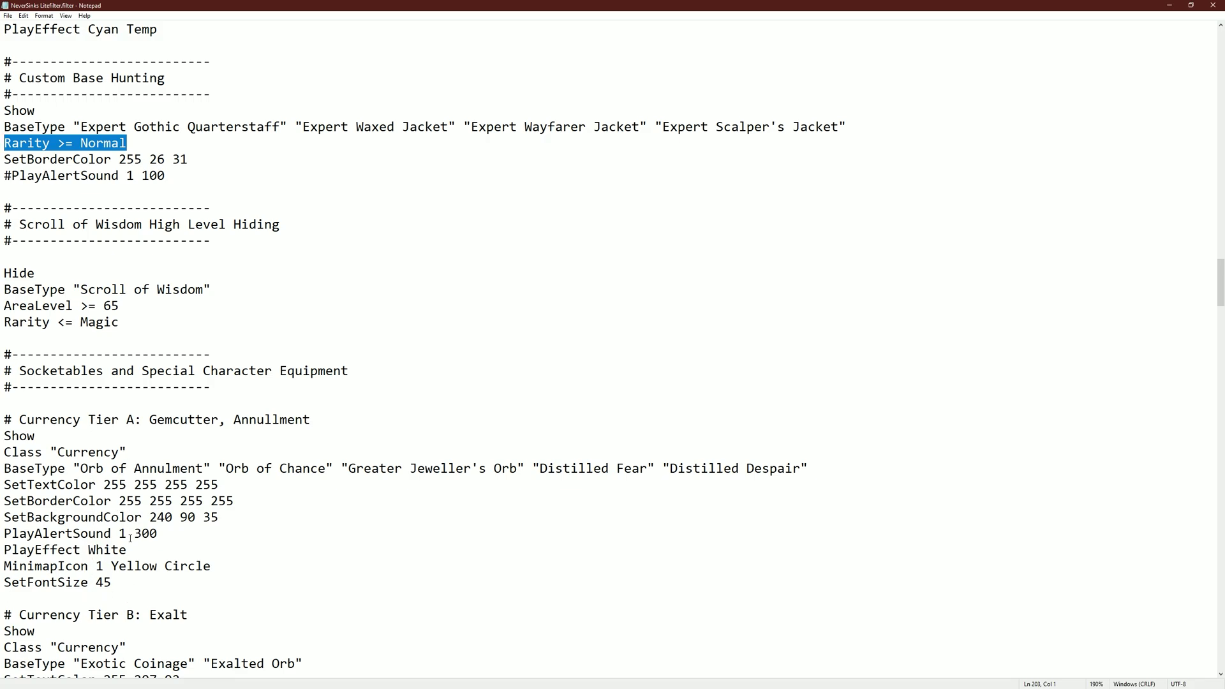
scroll(124, 547, "up", 4)
scroll(132, 550, "up", 1)
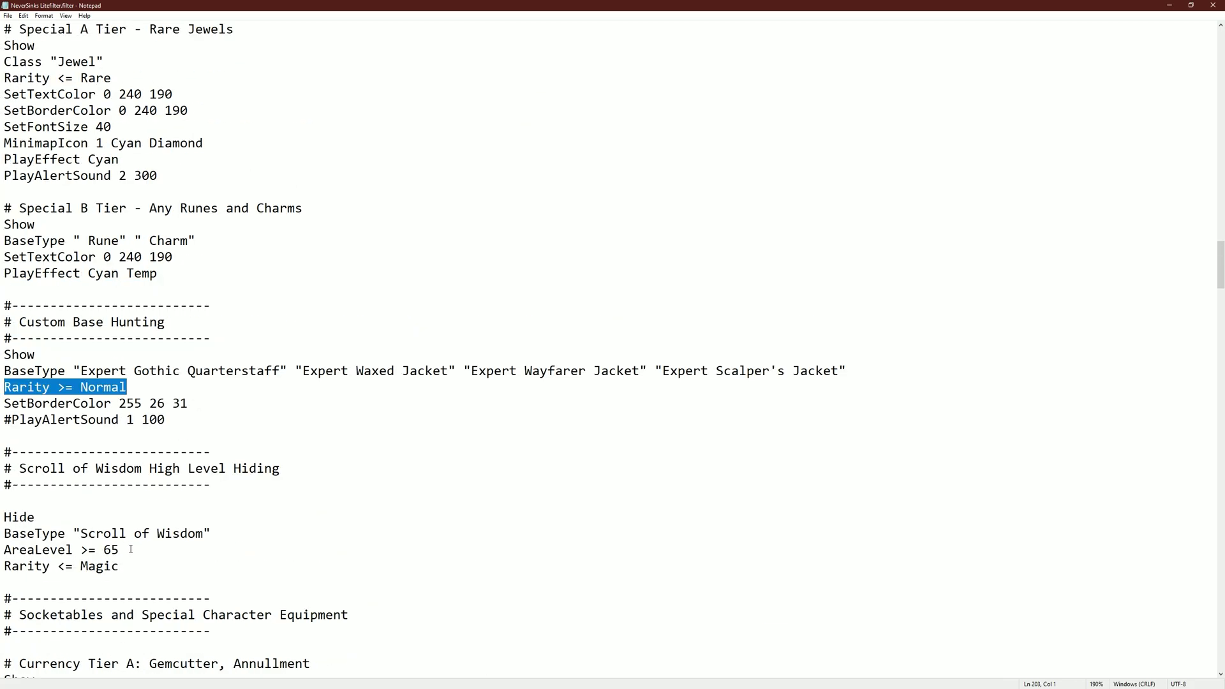
scroll(131, 550, "down", 5)
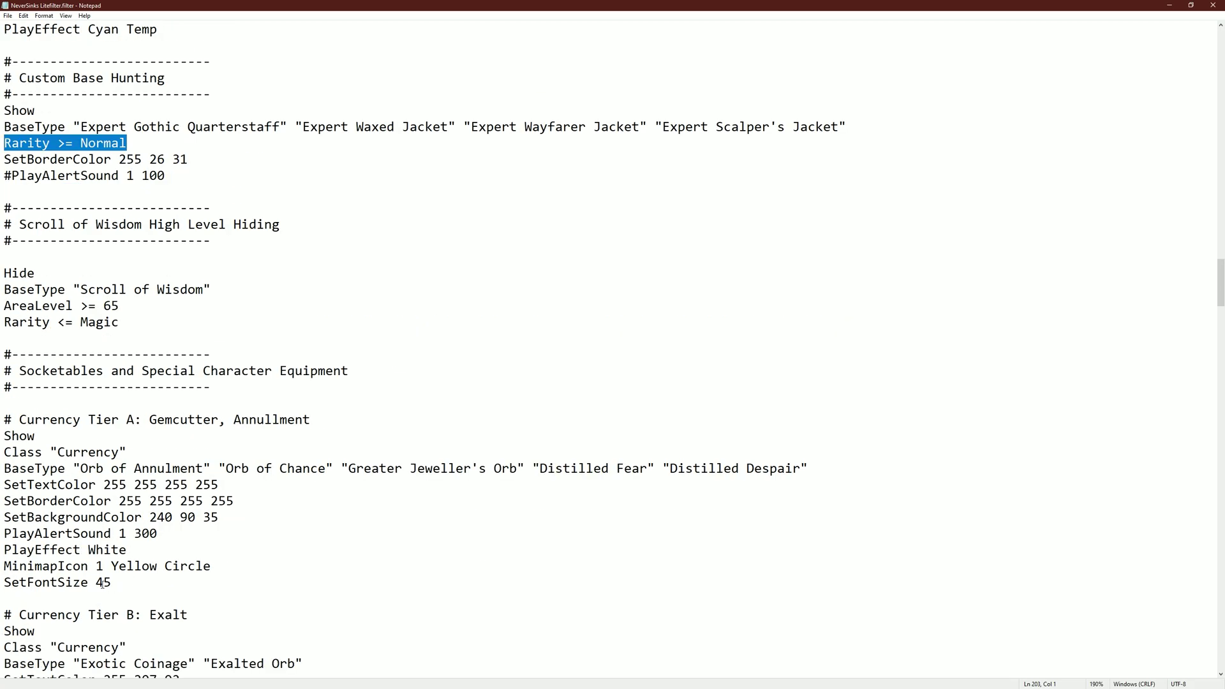
Step: Paste a SetFontSize line below #PlayAlertSound, change 45 to 35, and save the filter
left_click_drag(112, 582, 2, 579)
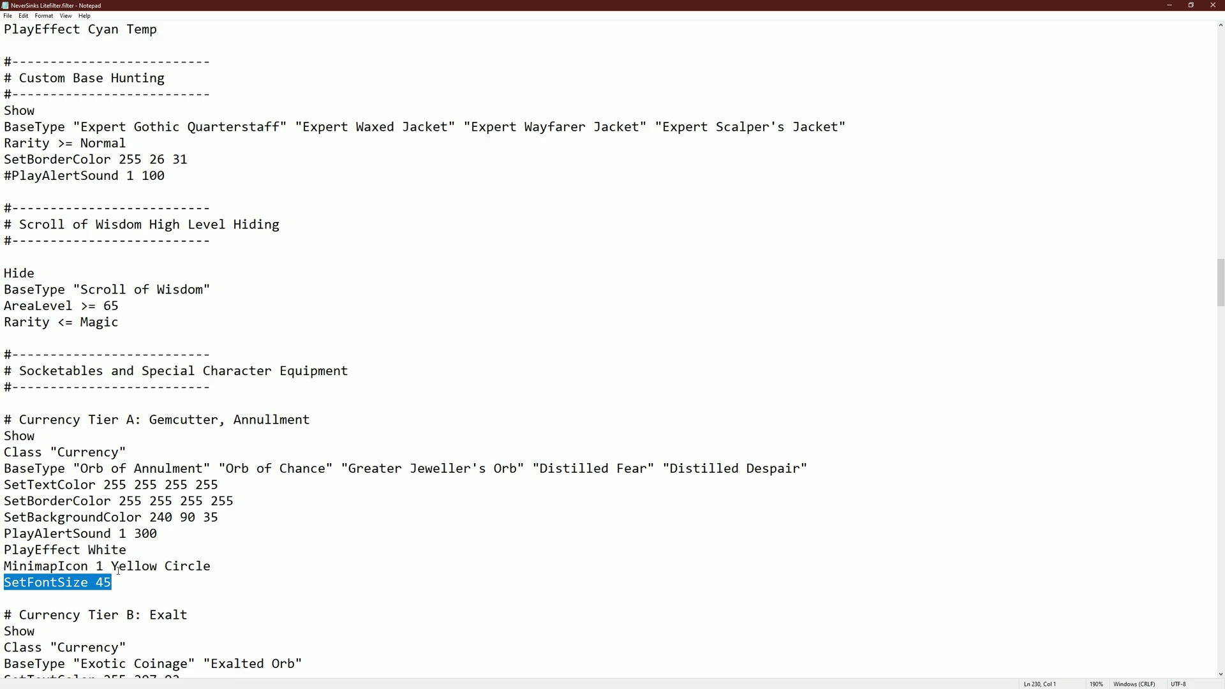
left_click(213, 179)
key("Return")
type("SetFontSize 45")
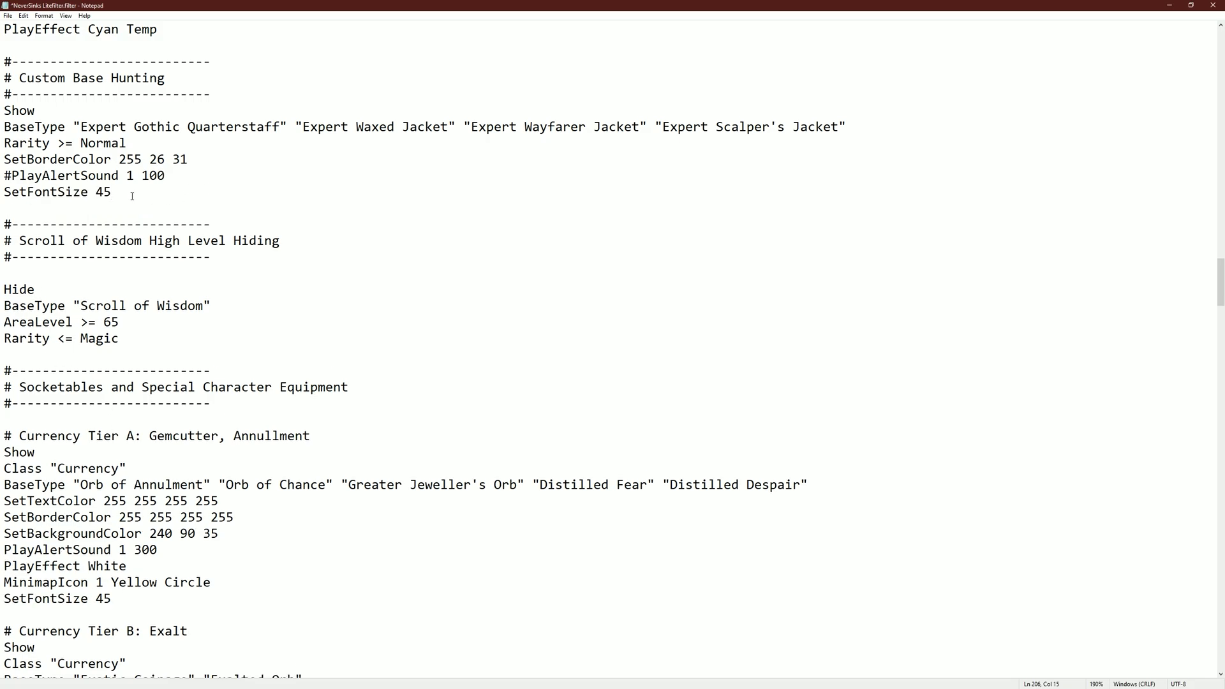
key("BackSpace")
key("BackSpace")
type("35")
key("ctrl+s")
left_click(1169, 5)
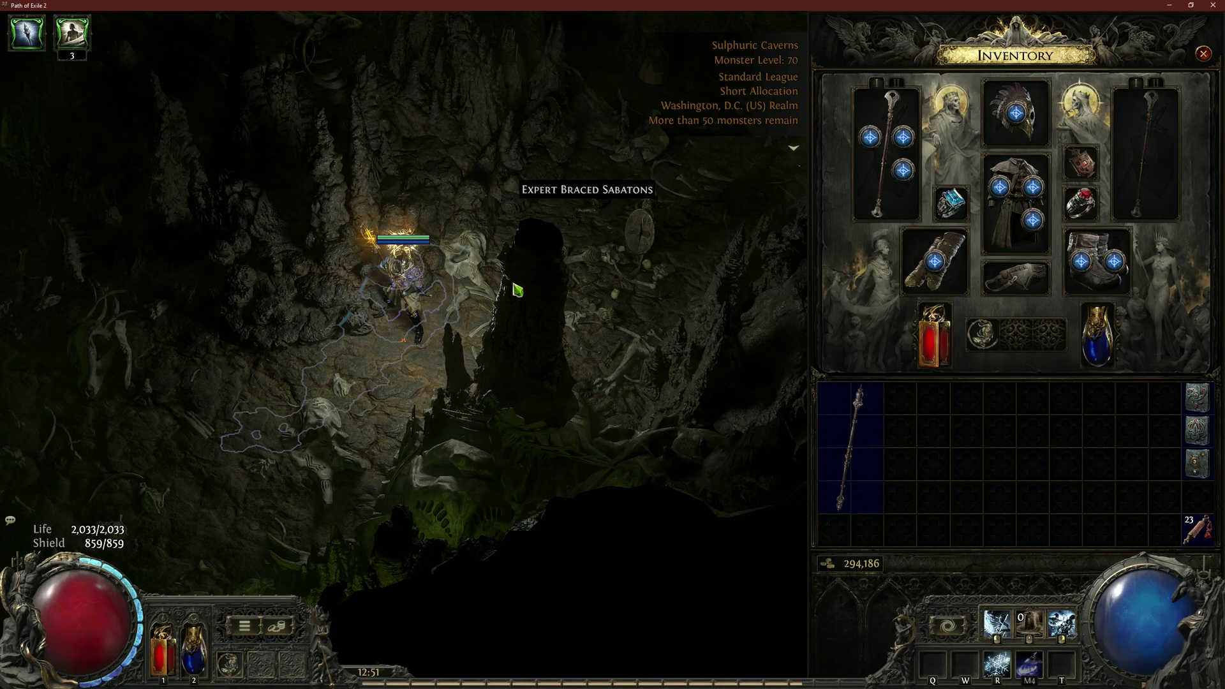
Step: Walk through the cavern and drop the Expert Gothic Quarterstaff from the inventory
left_click(514, 289)
left_click(232, 447)
left_click(546, 303)
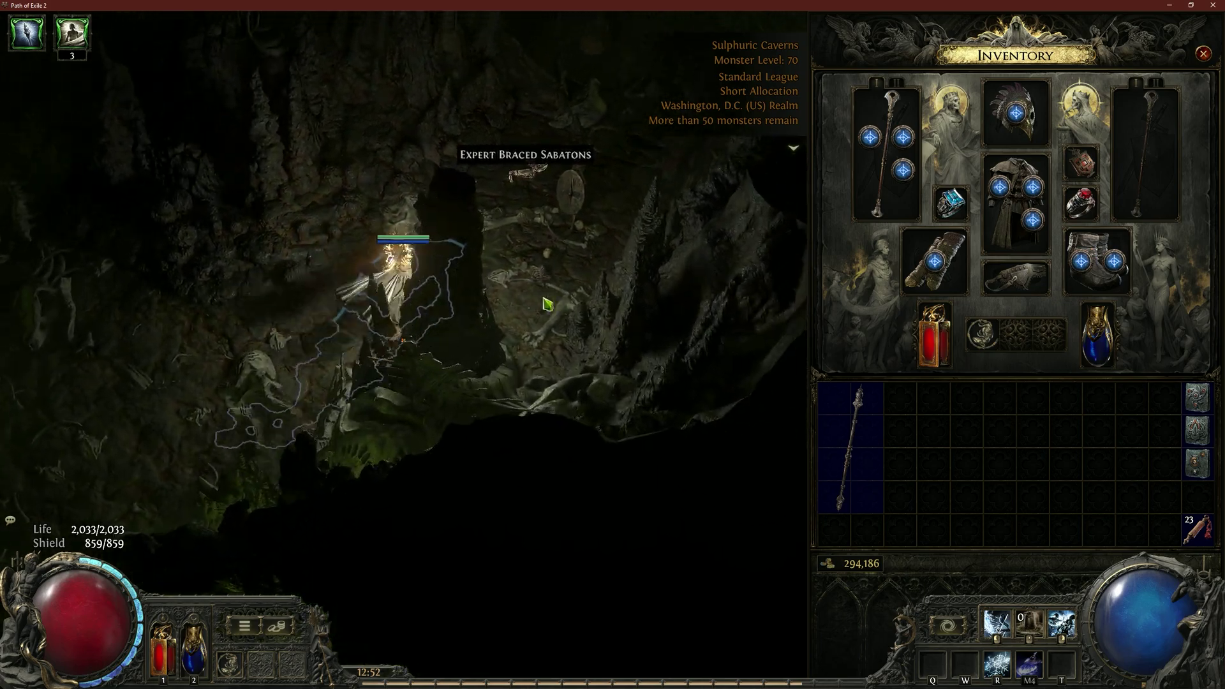
left_click(850, 450)
left_click(469, 336)
key("i")
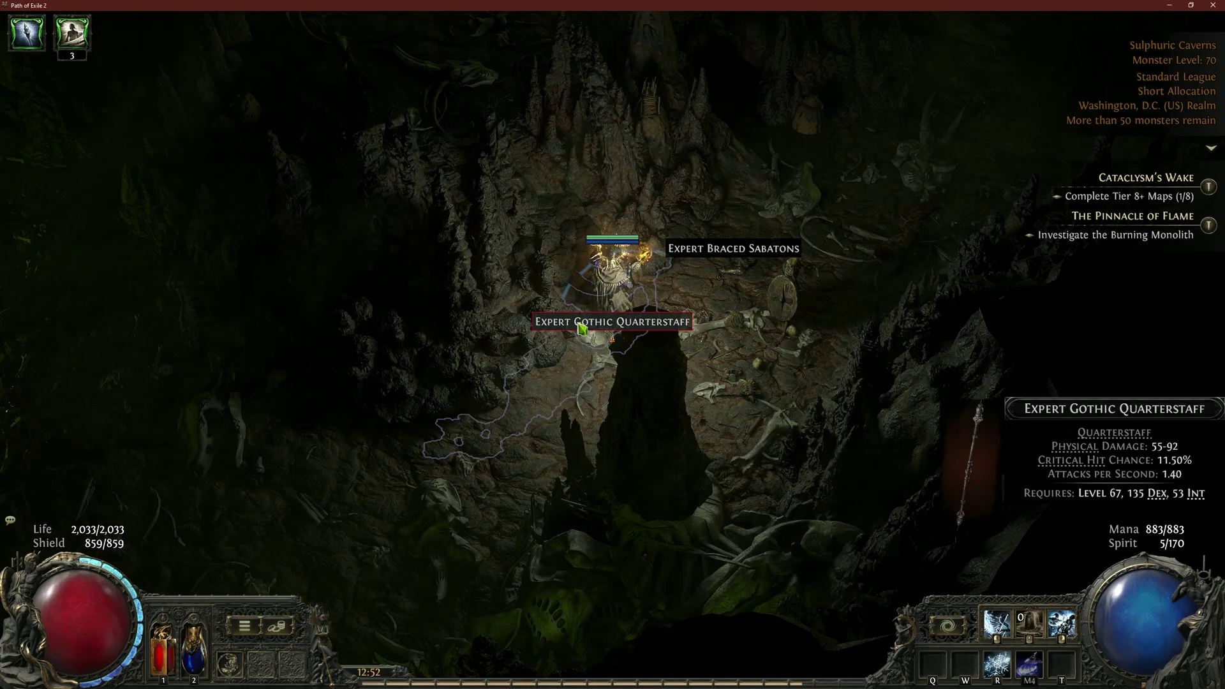
Step: Reload the item filter from the Game tab of the Options menu
key("Escape")
left_click(600, 217)
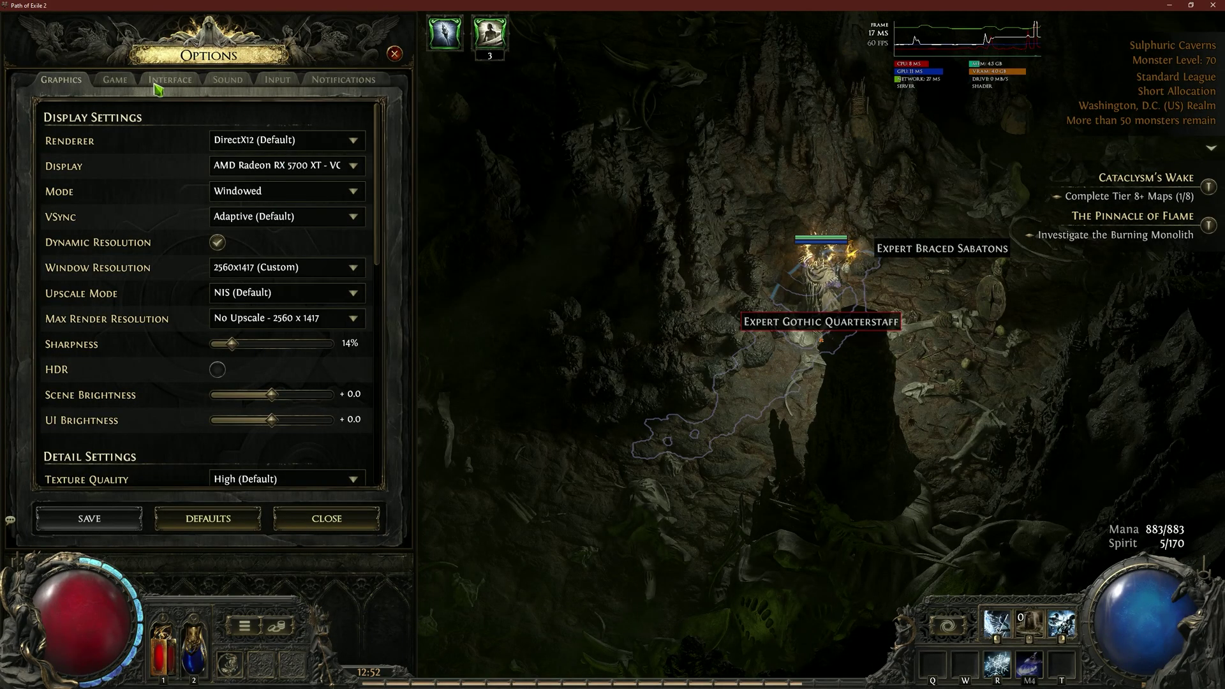
left_click(116, 81)
left_click(330, 140)
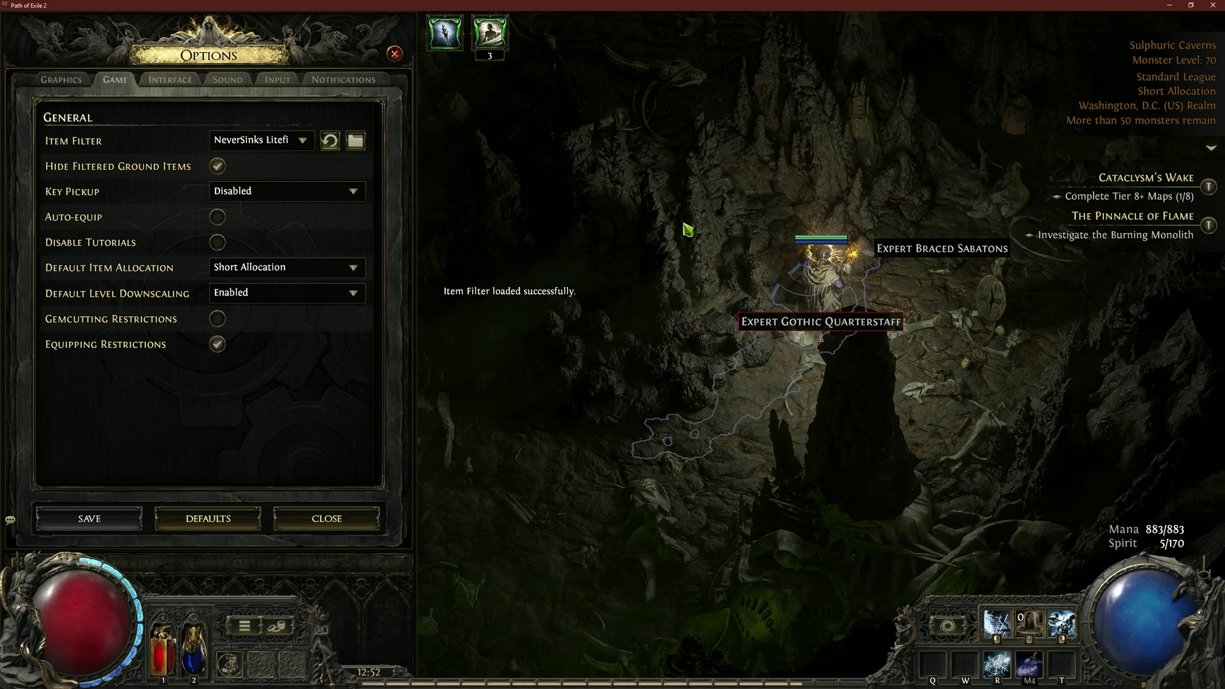
Step: Change the rule's font size from 35 back to 45 in Notepad and reload the filter again
key("alt+Tab")
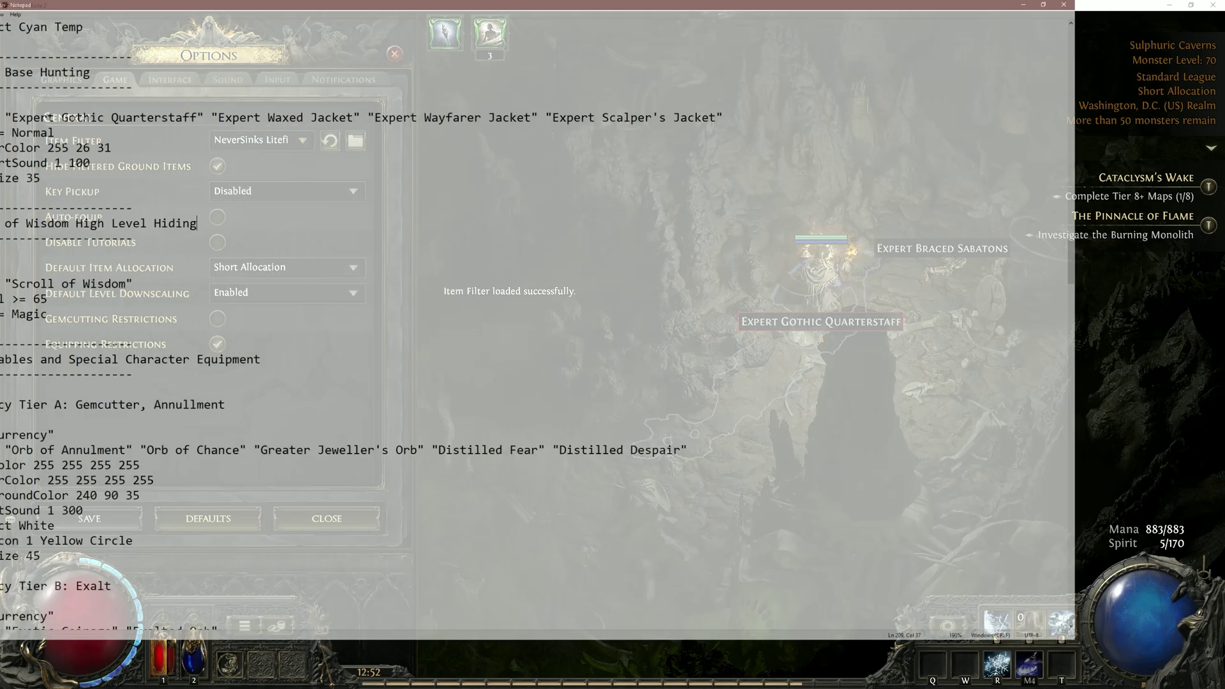
left_click(106, 192)
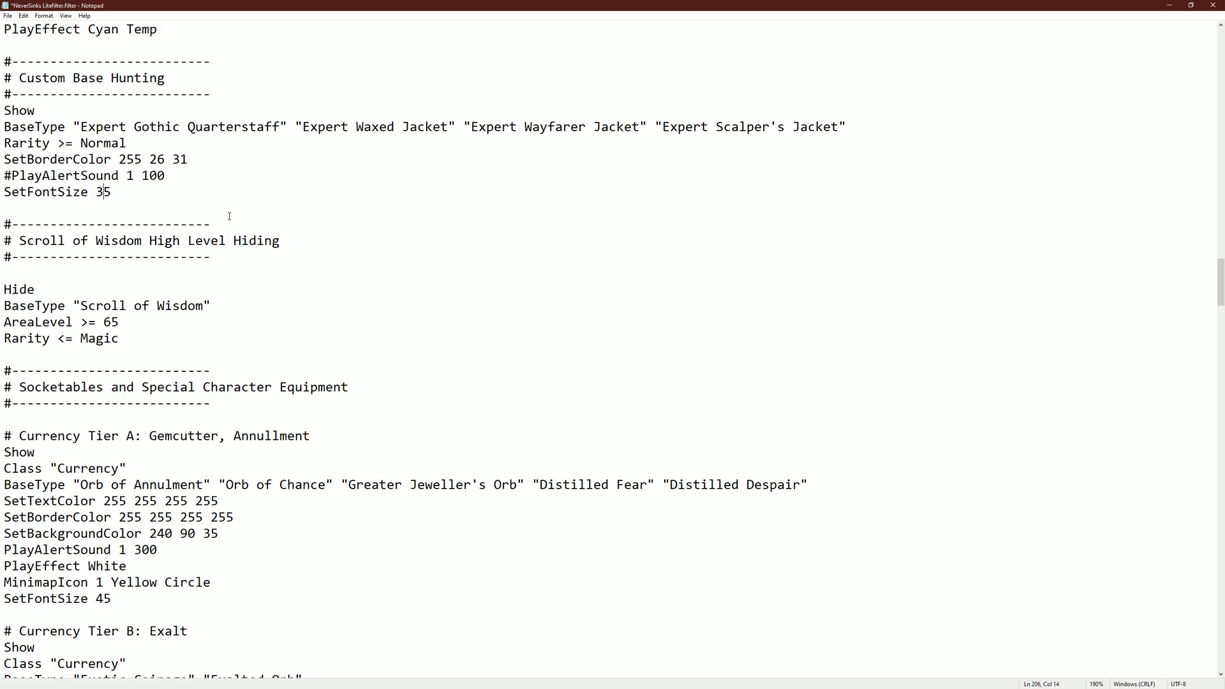
key("BackSpace")
type("4")
left_click(410, 249)
left_click(1169, 5)
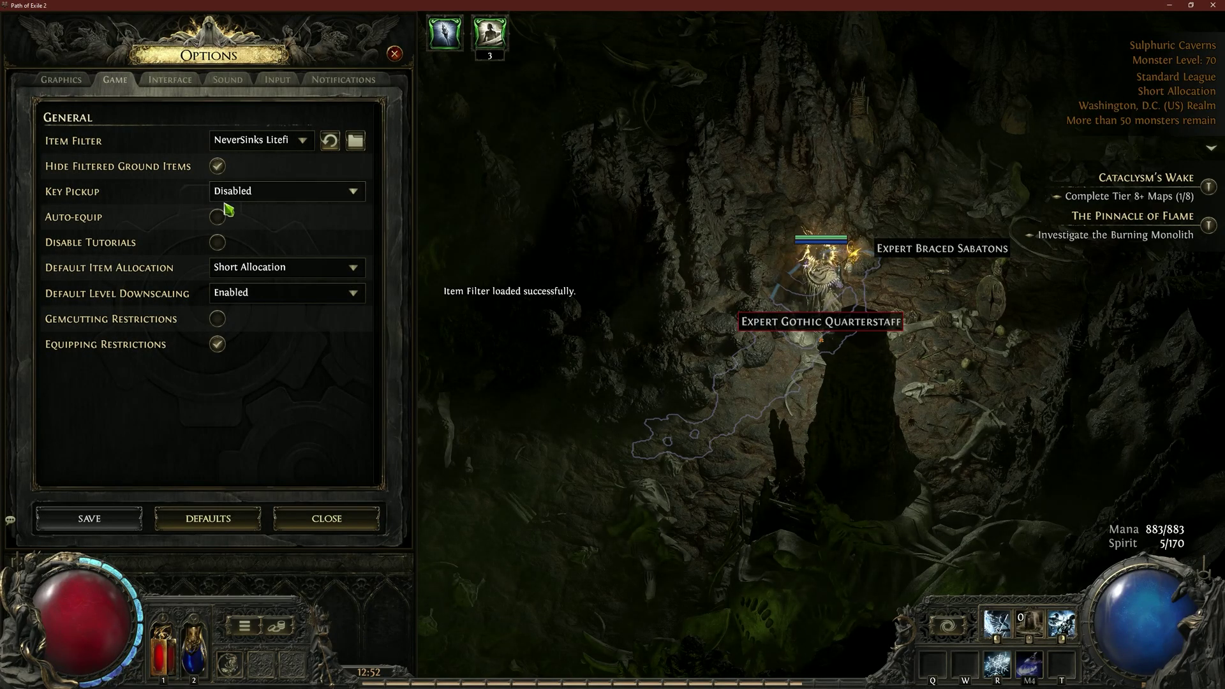
left_click(330, 142)
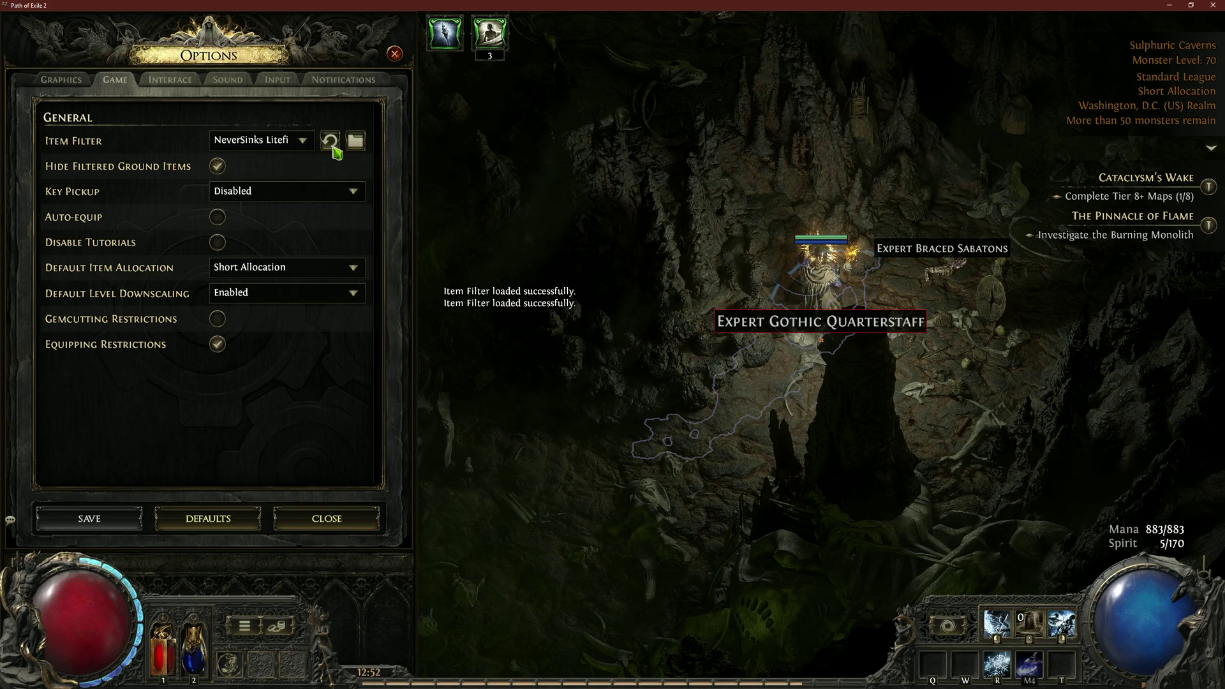
Step: Pick up the highlighted Expert Gothic Quarterstaff, close the options, and return to Notepad
left_click(938, 316)
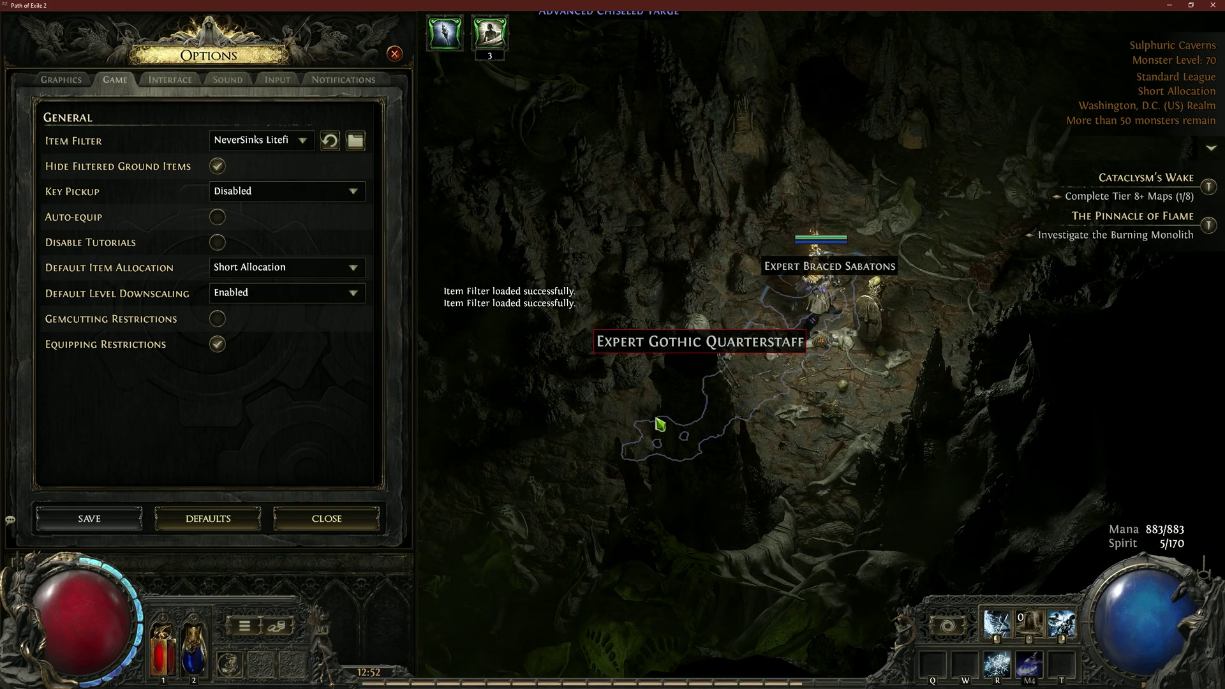
left_click(661, 394)
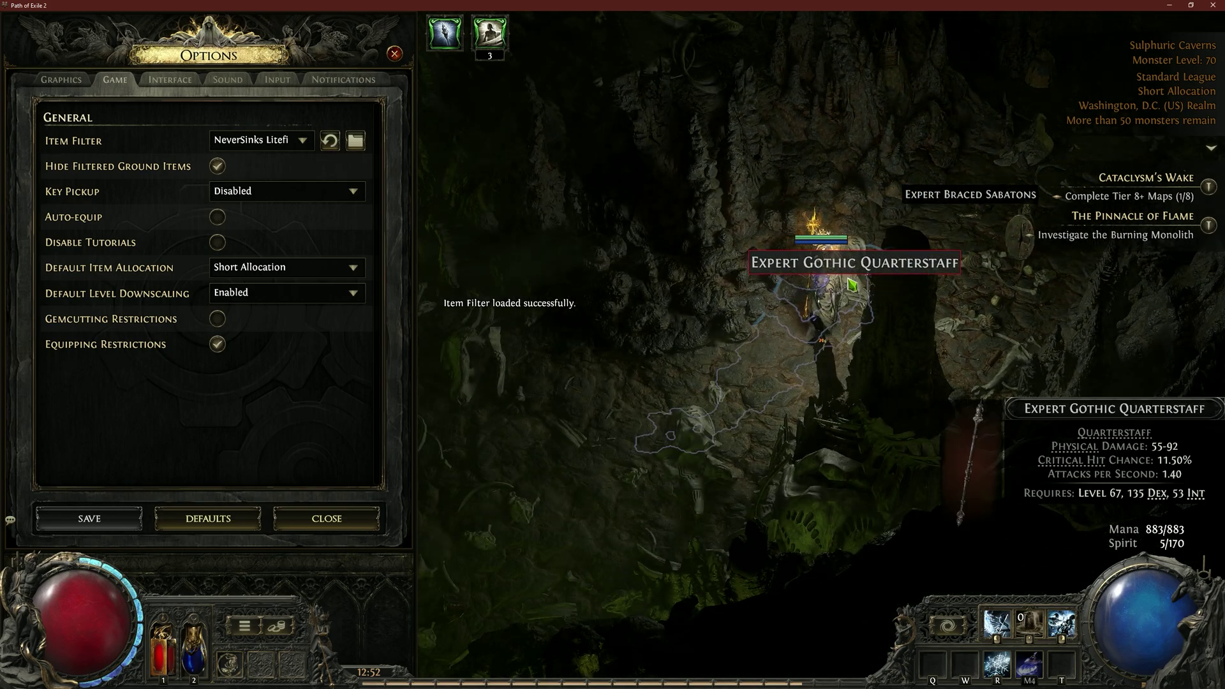
left_click(843, 263)
key("Escape")
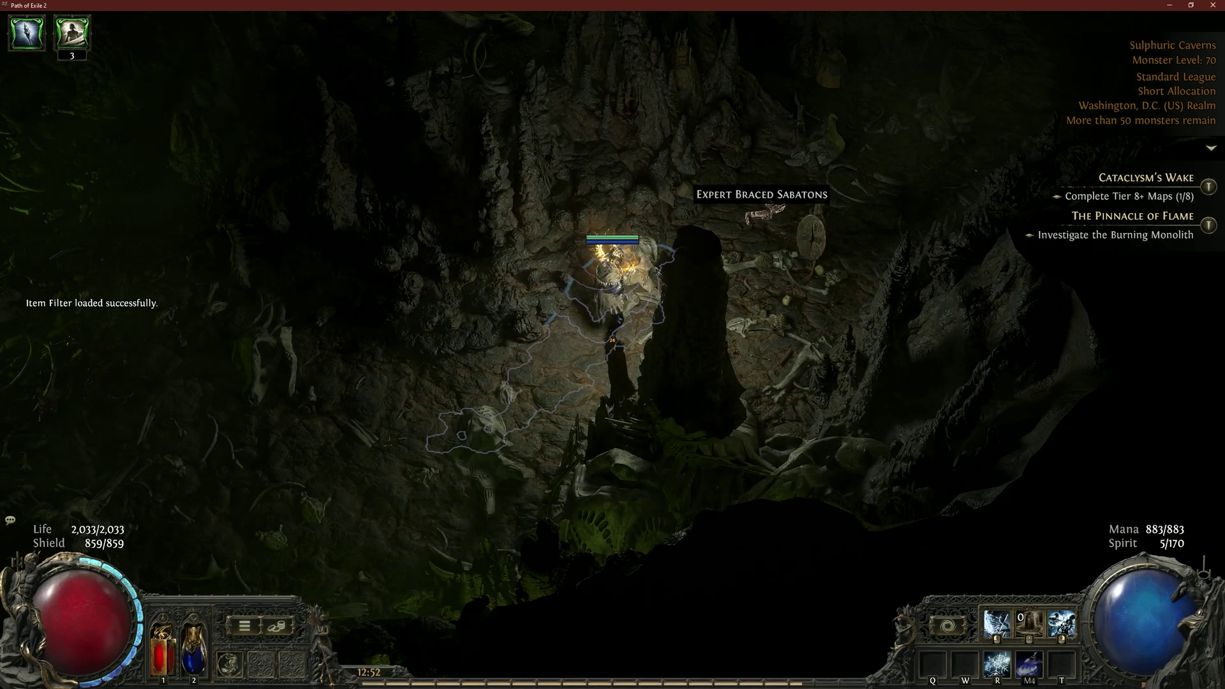
key("alt+Tab")
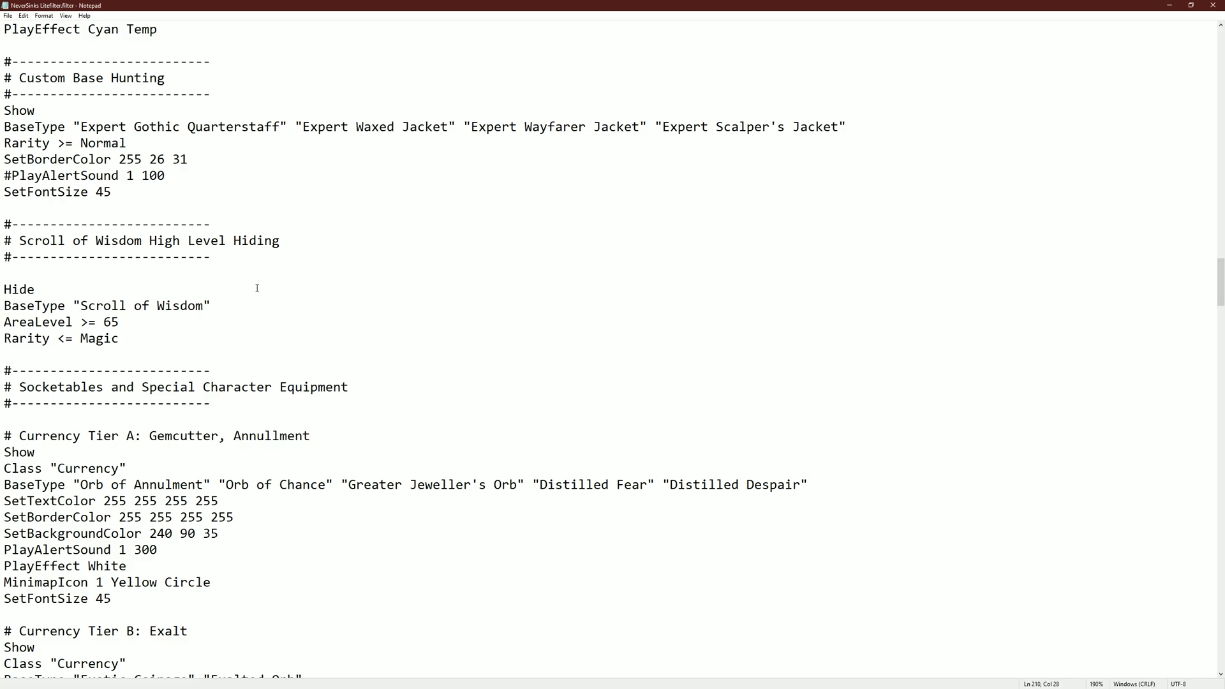
scroll(258, 298, "down", 4)
scroll(256, 287, "down", 5)
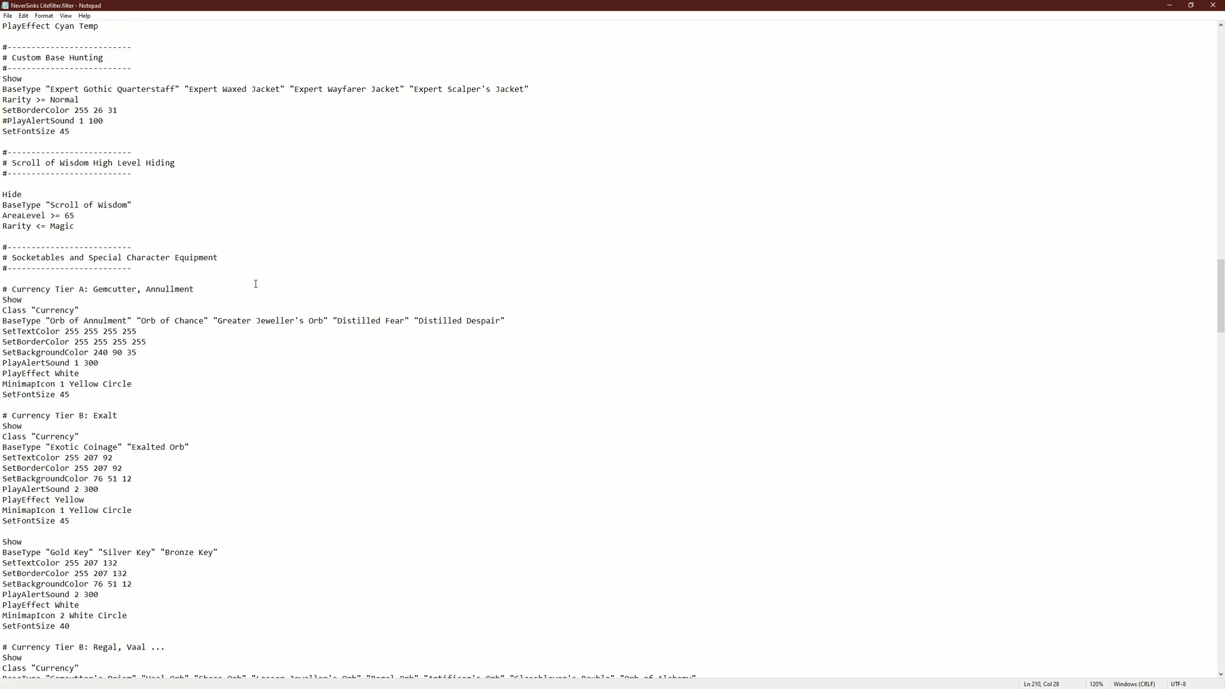
scroll(256, 284, "up", 4)
scroll(240, 313, "up", 4)
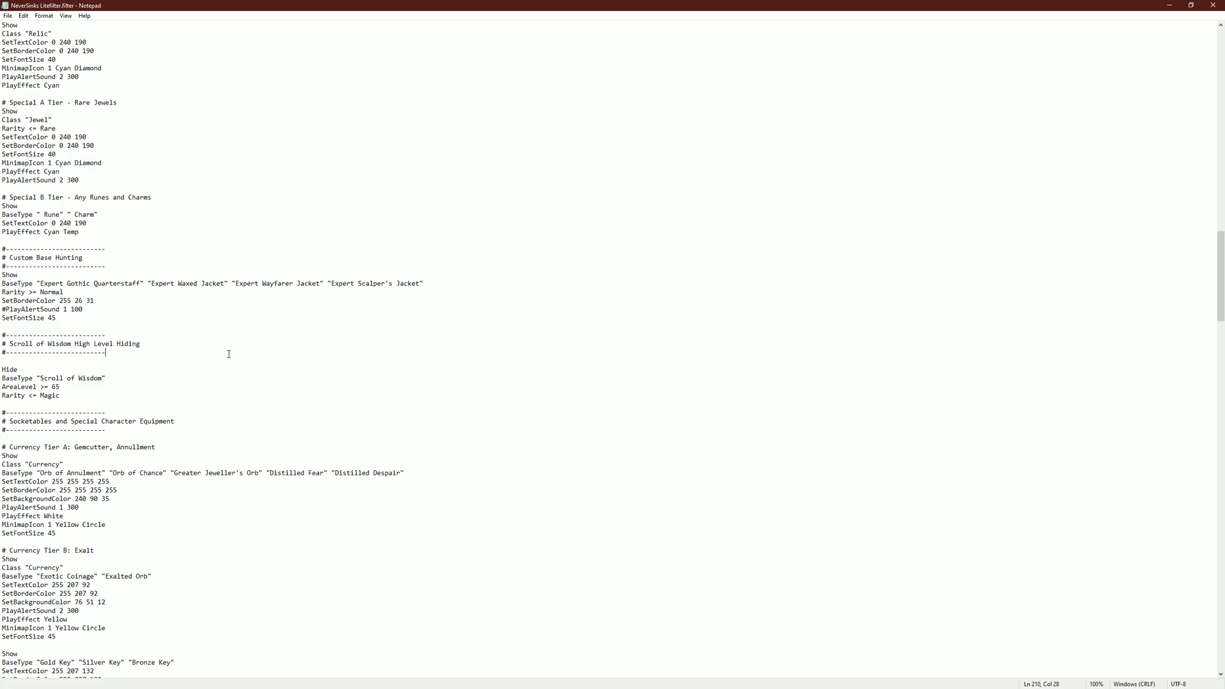
scroll(109, 334, "up", 3)
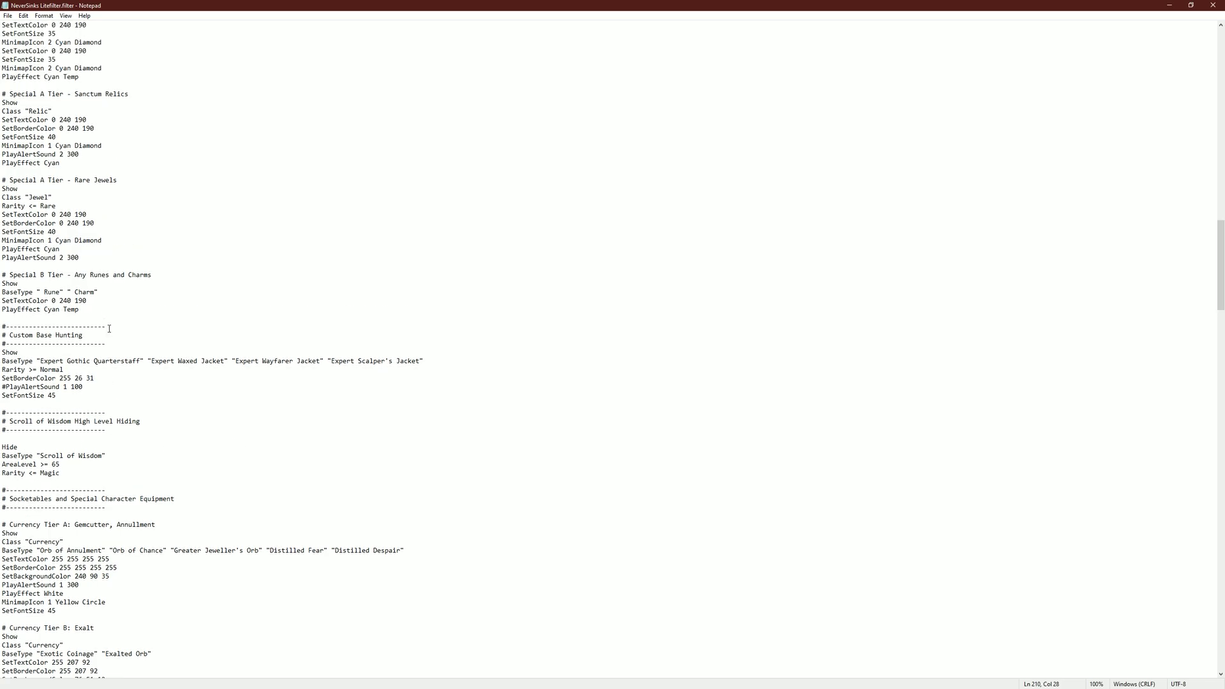
scroll(110, 333, "up", 2)
scroll(108, 333, "up", 3)
scroll(110, 334, "up", 2)
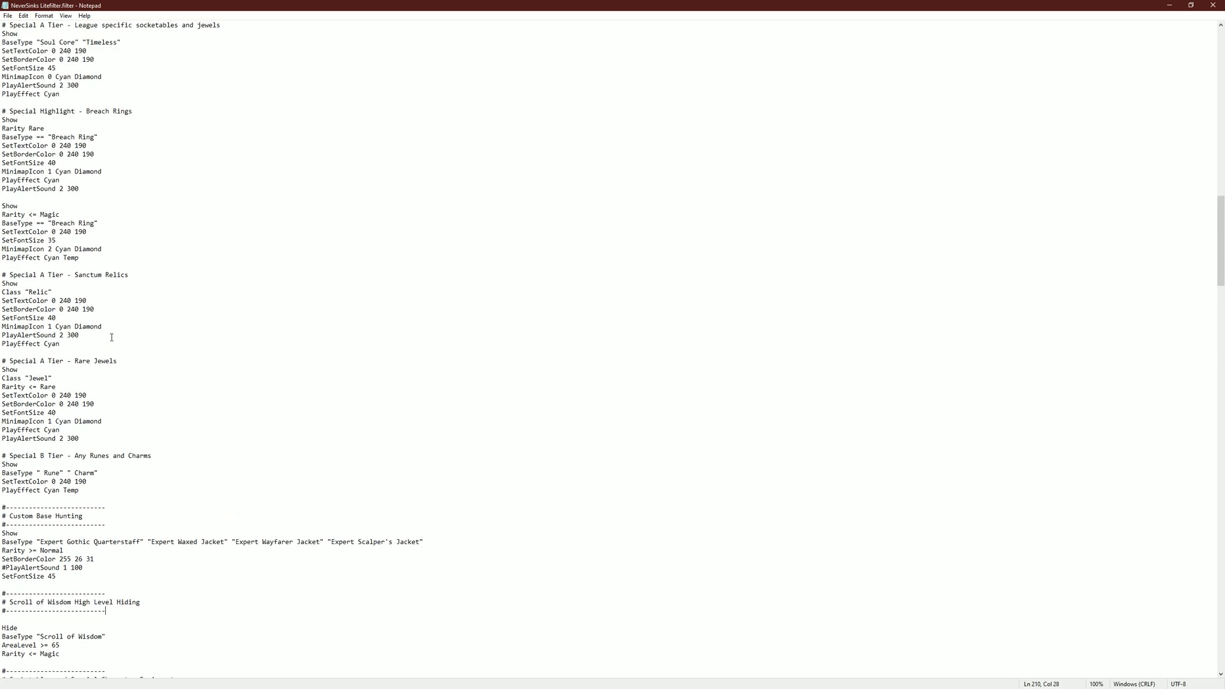
scroll(110, 335, "up", 5)
scroll(112, 335, "up", 5)
scroll(112, 334, "up", 10)
scroll(113, 335, "up", 10)
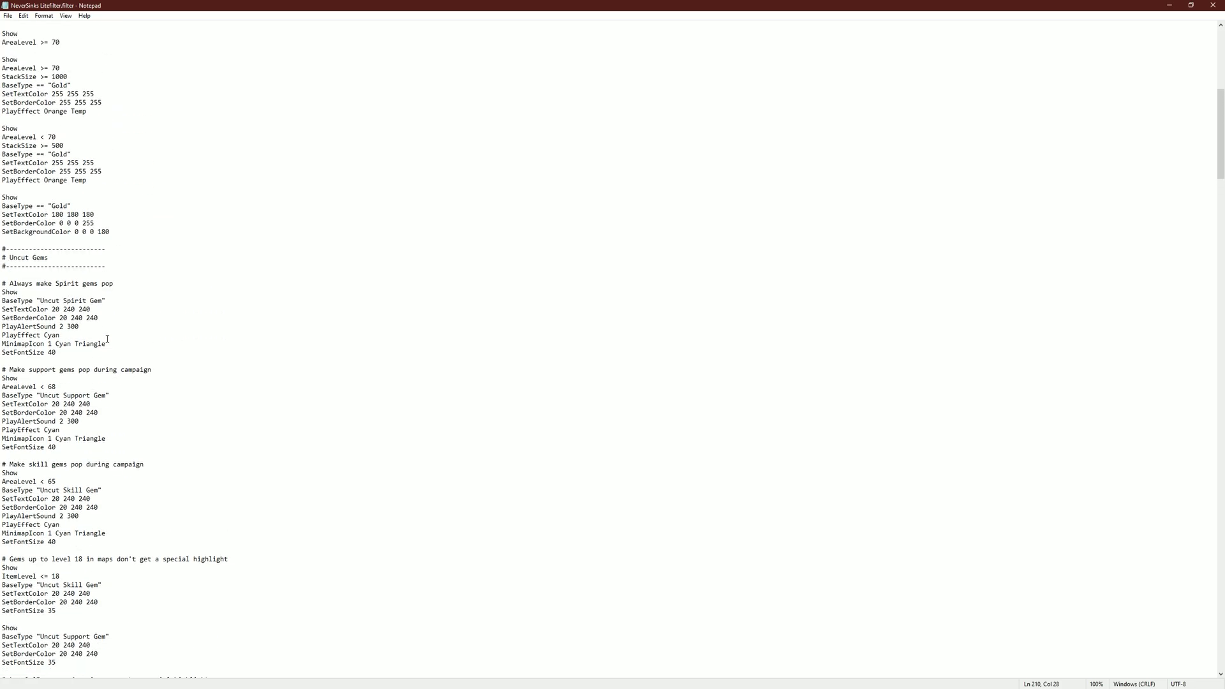
scroll(114, 336, "up", 11)
scroll(116, 339, "down", 4)
scroll(116, 338, "down", 13)
scroll(117, 340, "down", 7)
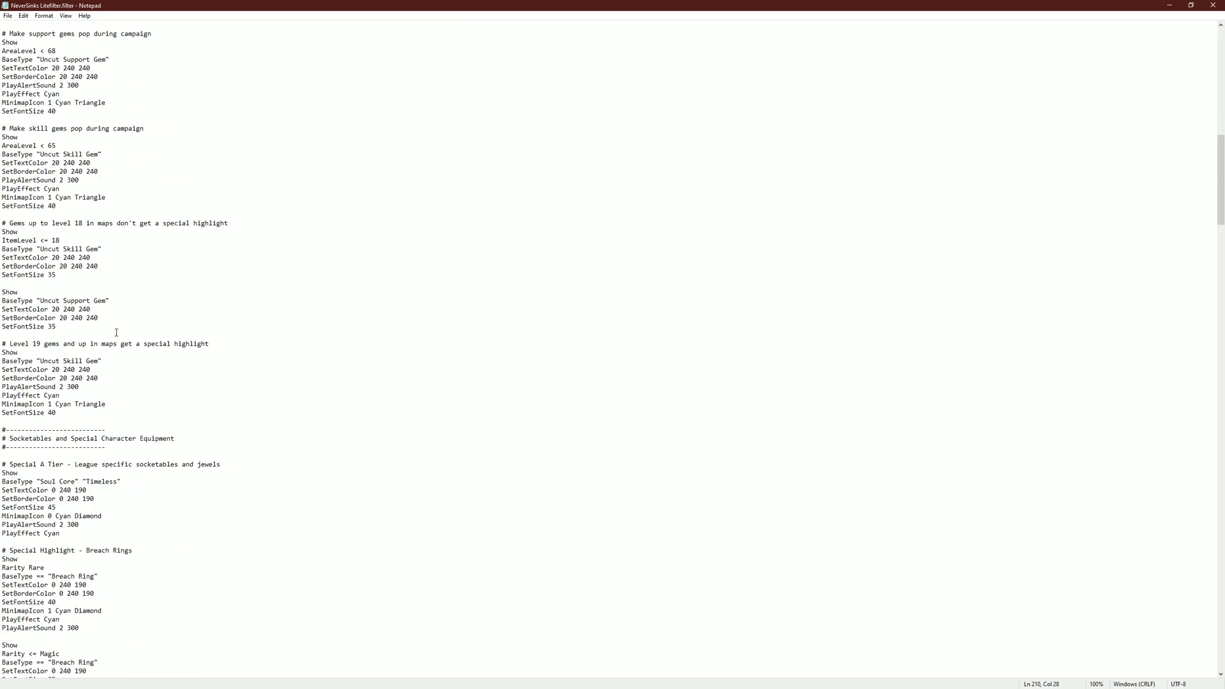
scroll(118, 342, "down", 7)
scroll(116, 345, "down", 7)
scroll(117, 345, "down", 6)
scroll(119, 341, "down", 4)
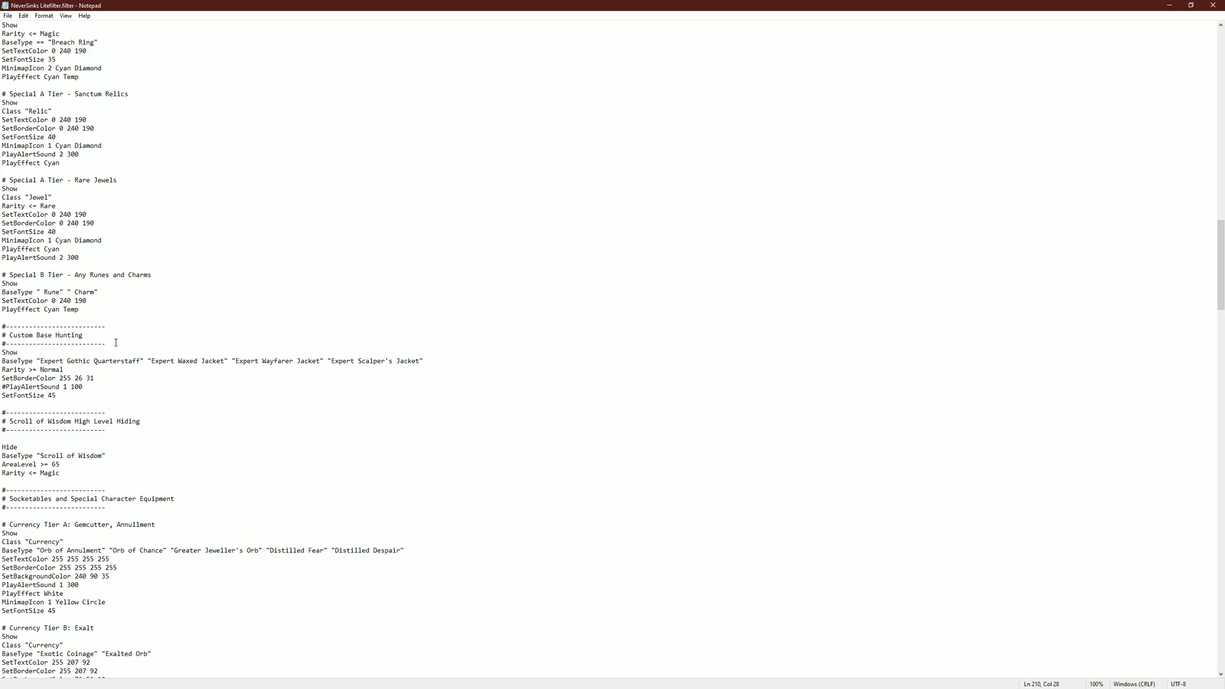
scroll(119, 337, "up", 5)
scroll(109, 341, "up", 4)
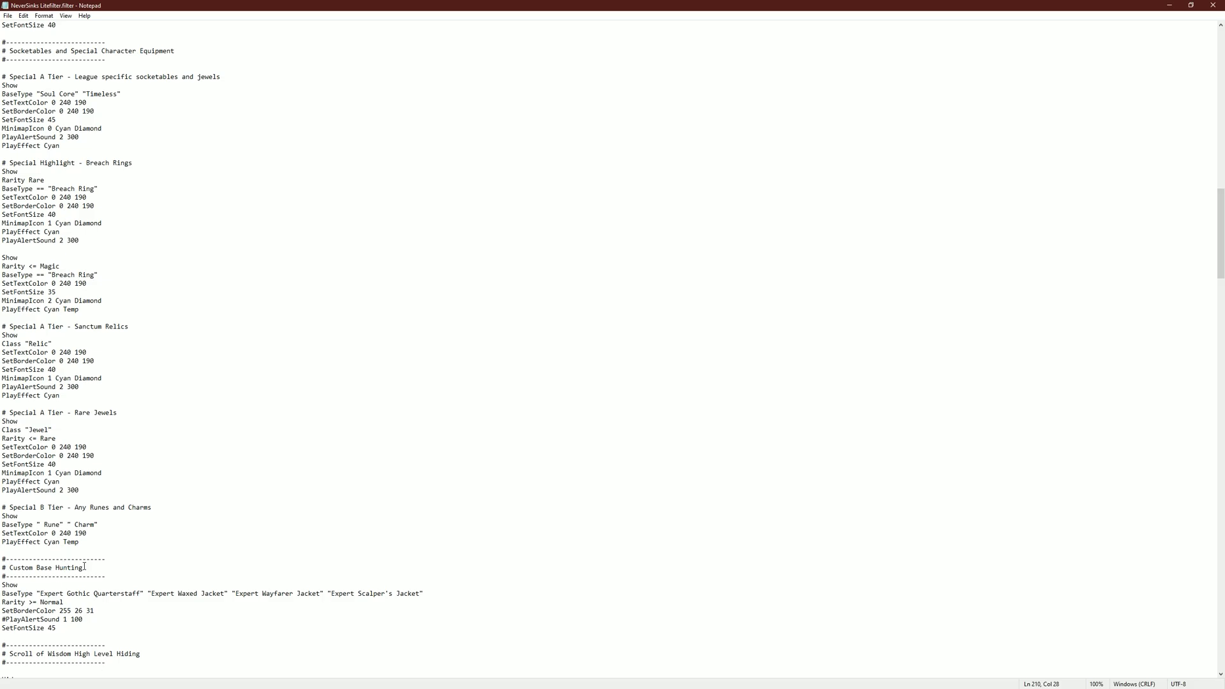
scroll(84, 568, "down", 4)
scroll(66, 536, "up", 4, "ctrl")
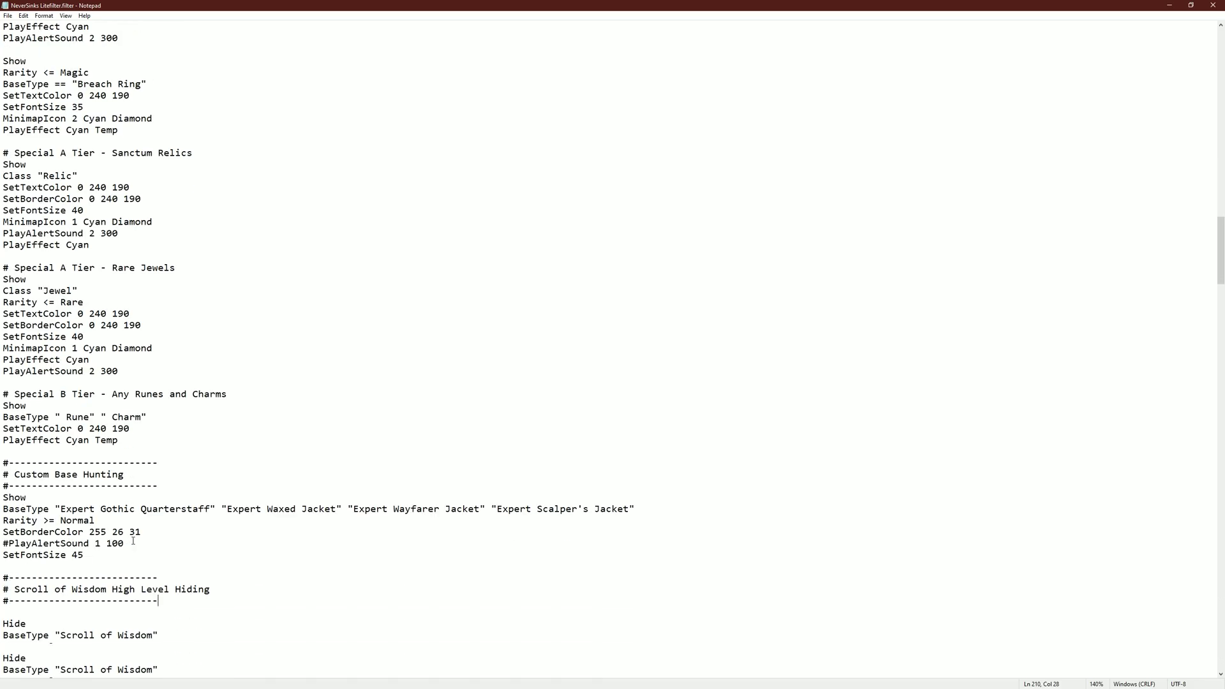
scroll(109, 580, "up", 2, "ctrl")
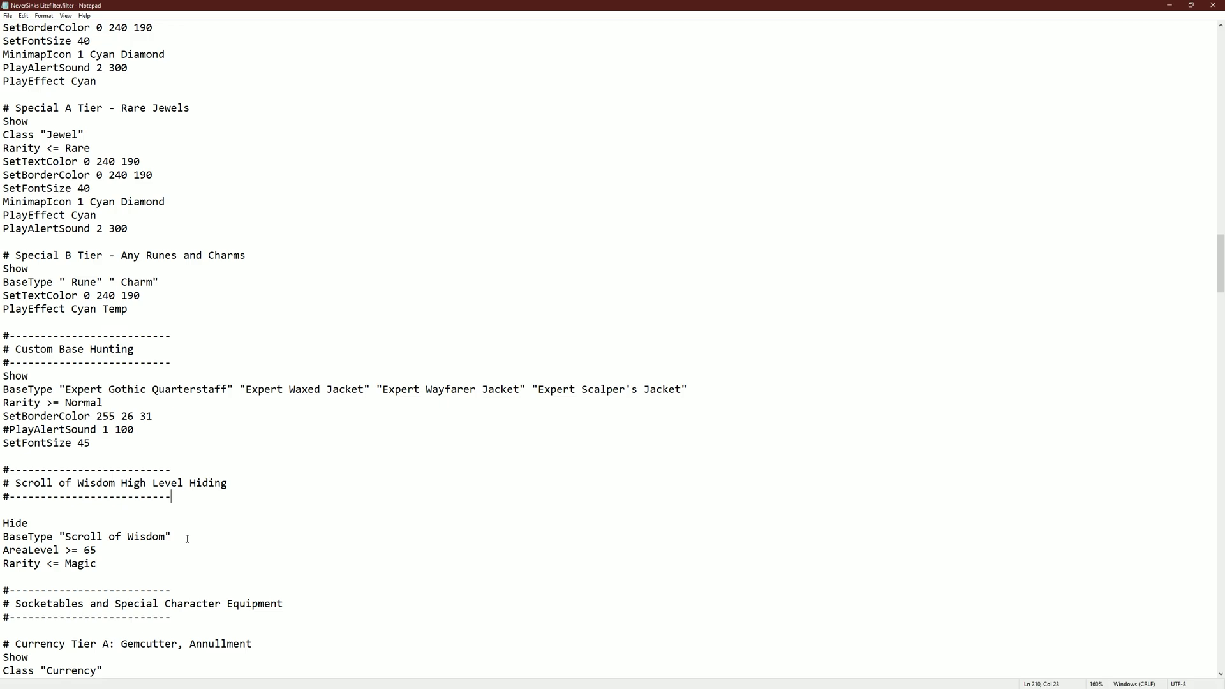
left_click(1169, 4)
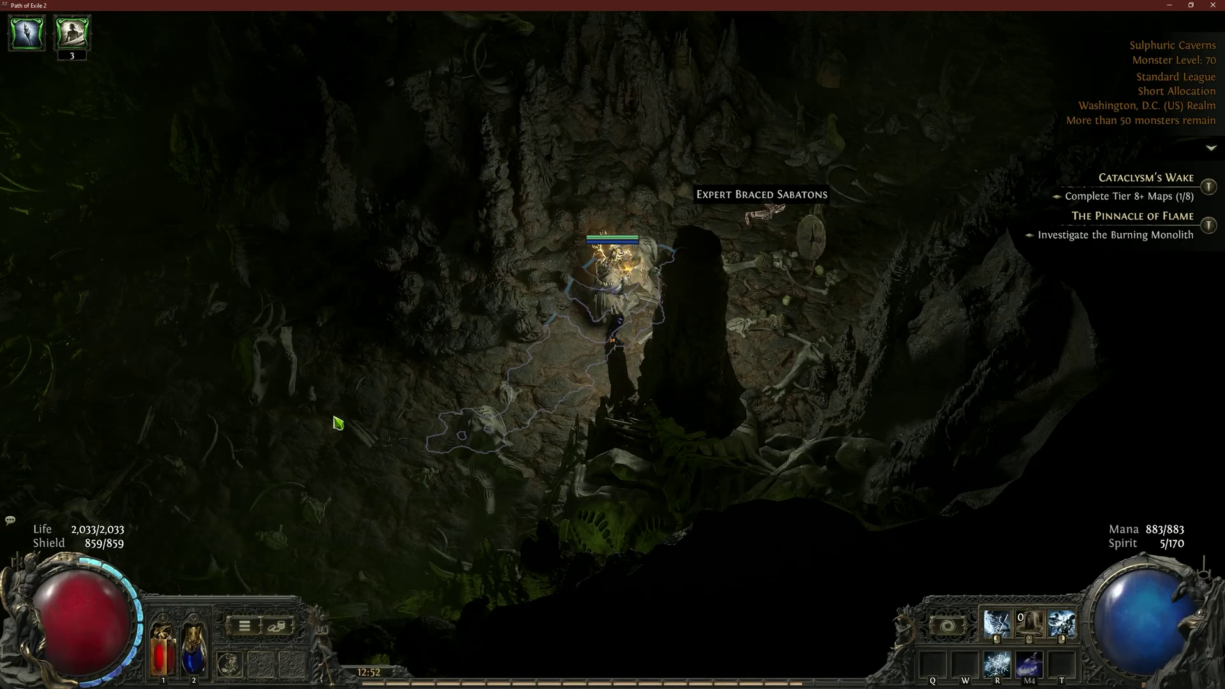